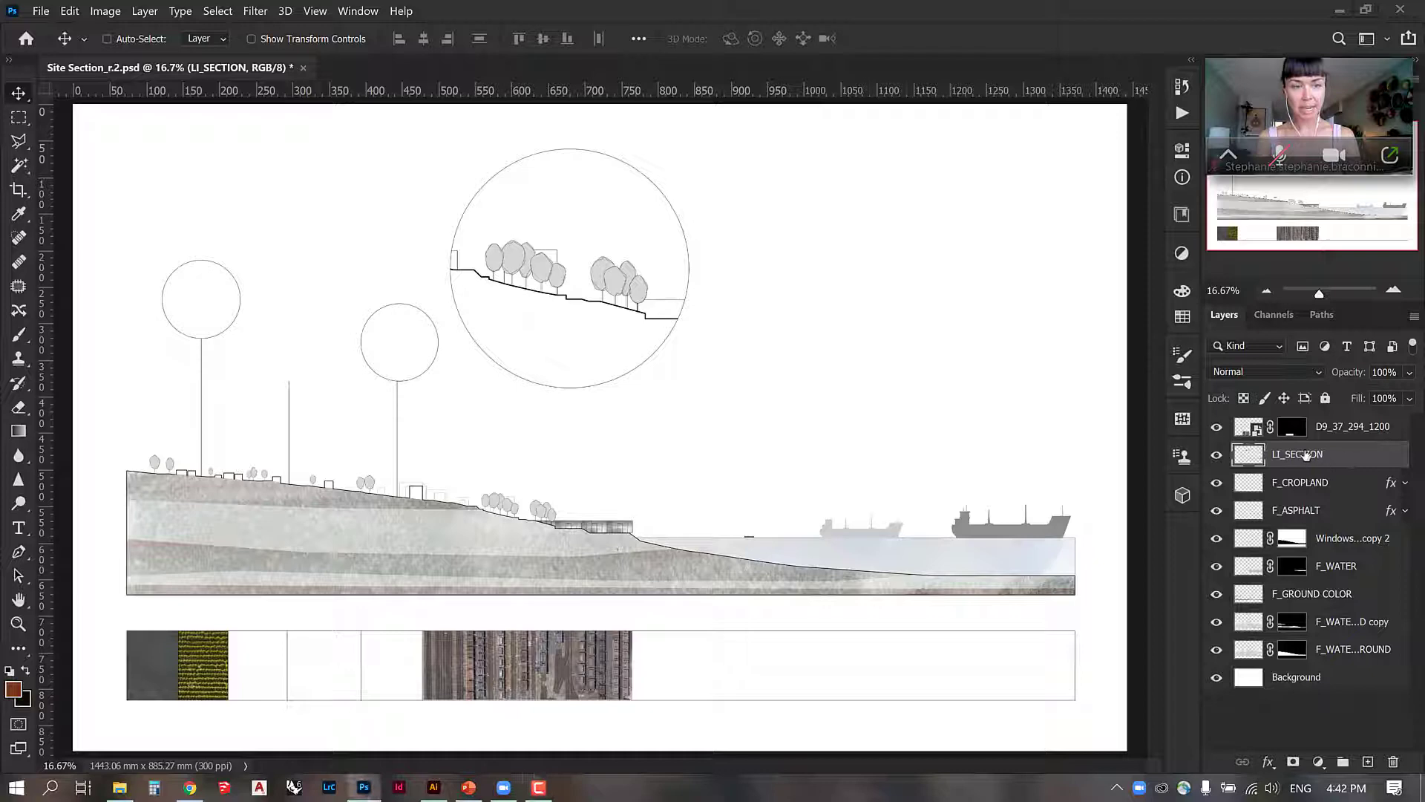
Convert the LI_SECTION line-work layer to a smart object from its layer context menu.
right_click(1306, 455)
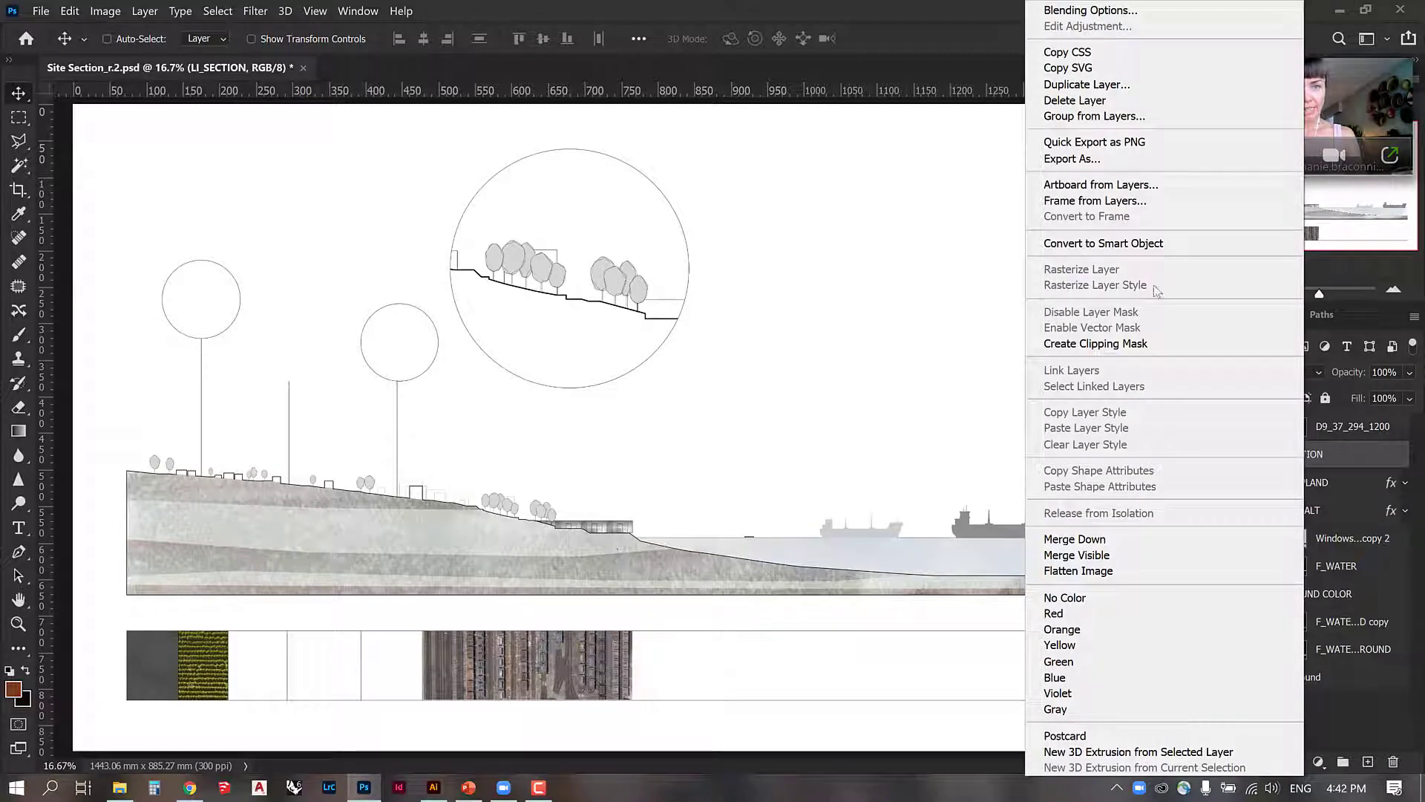
click(1133, 244)
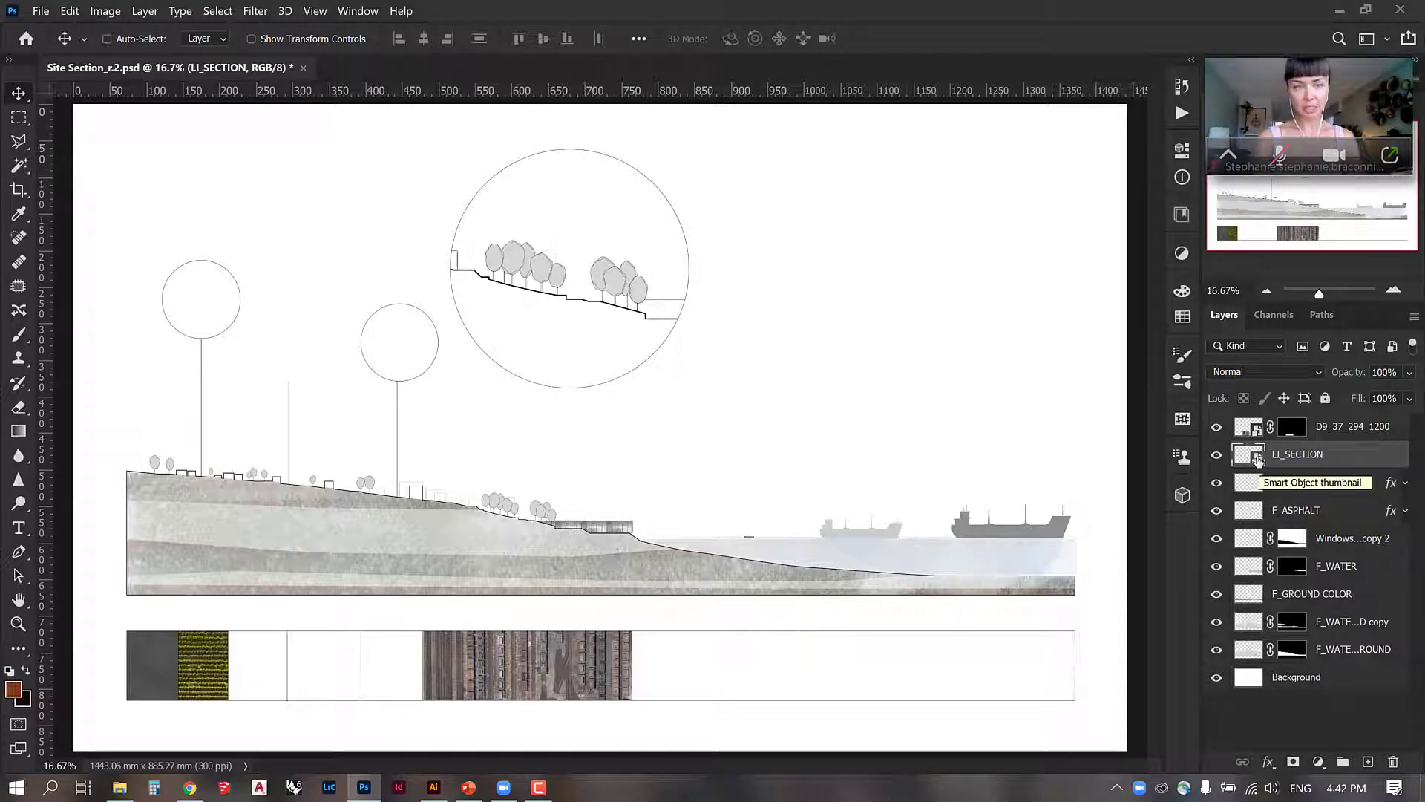
Open the LI_SECTION smart object's .psb contents, then switch to Illustrator's Site Section_r.3.pdf.
double_click(1254, 458)
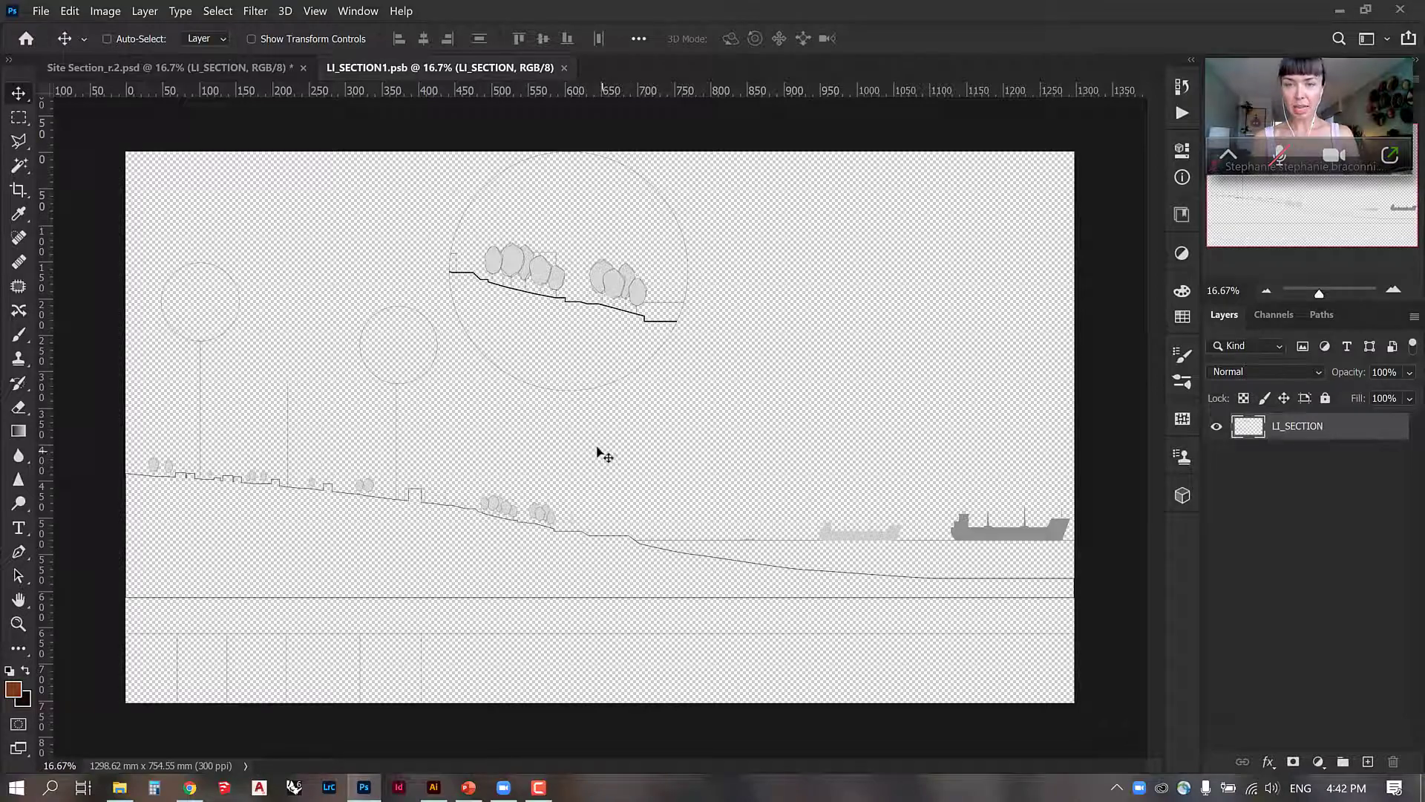
click(434, 788)
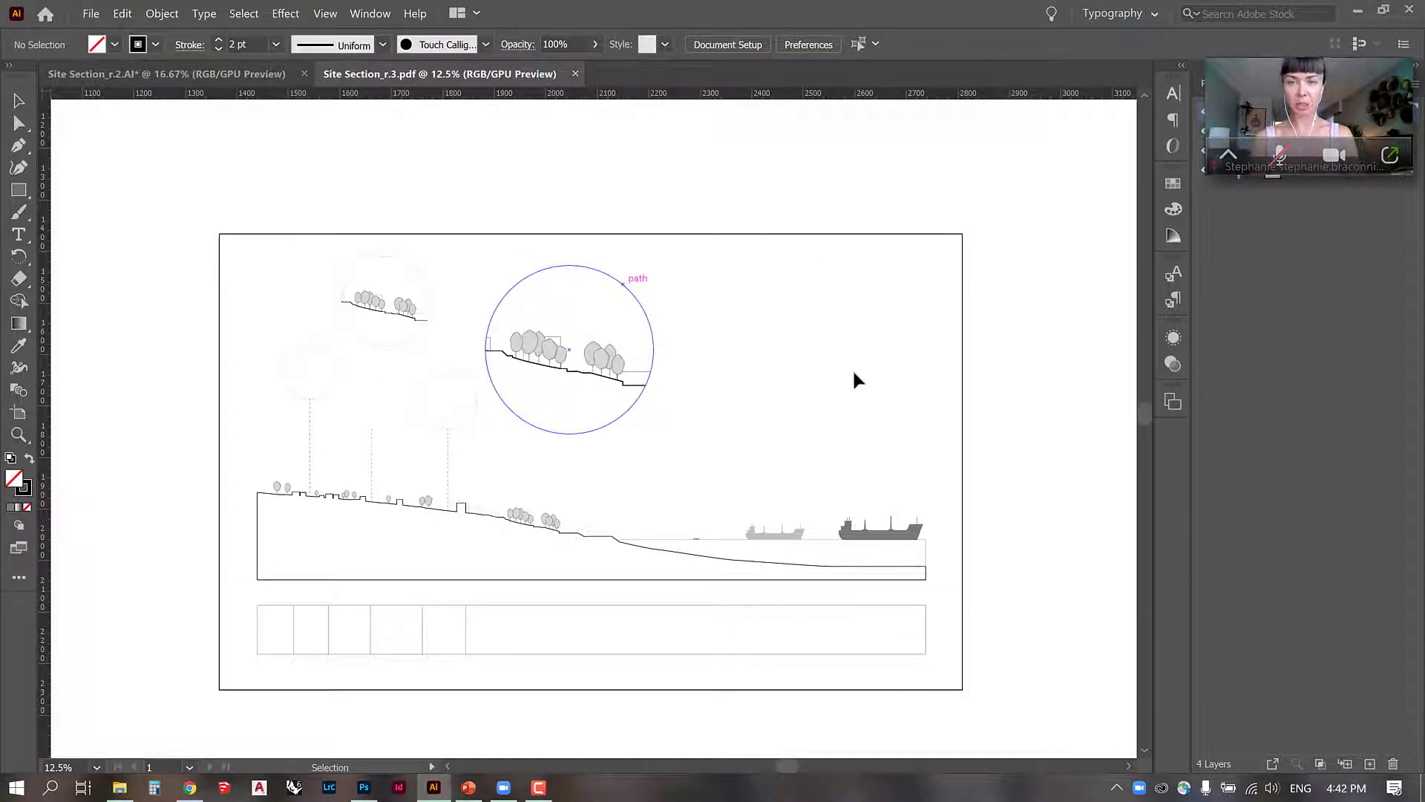
Start a Save As of Site Section_r.3 as Adobe PDF in the EX 2 folder.
click(88, 15)
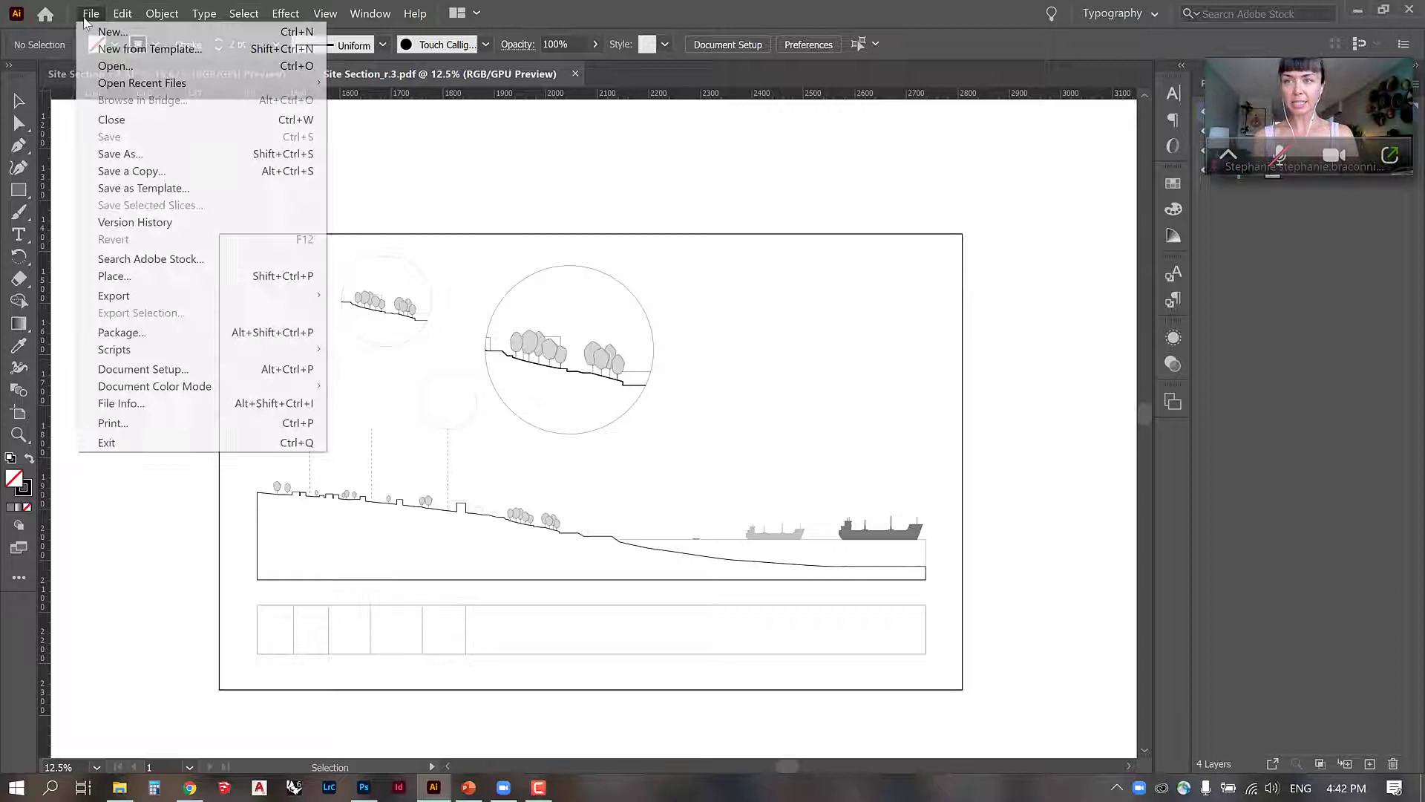
click(714, 332)
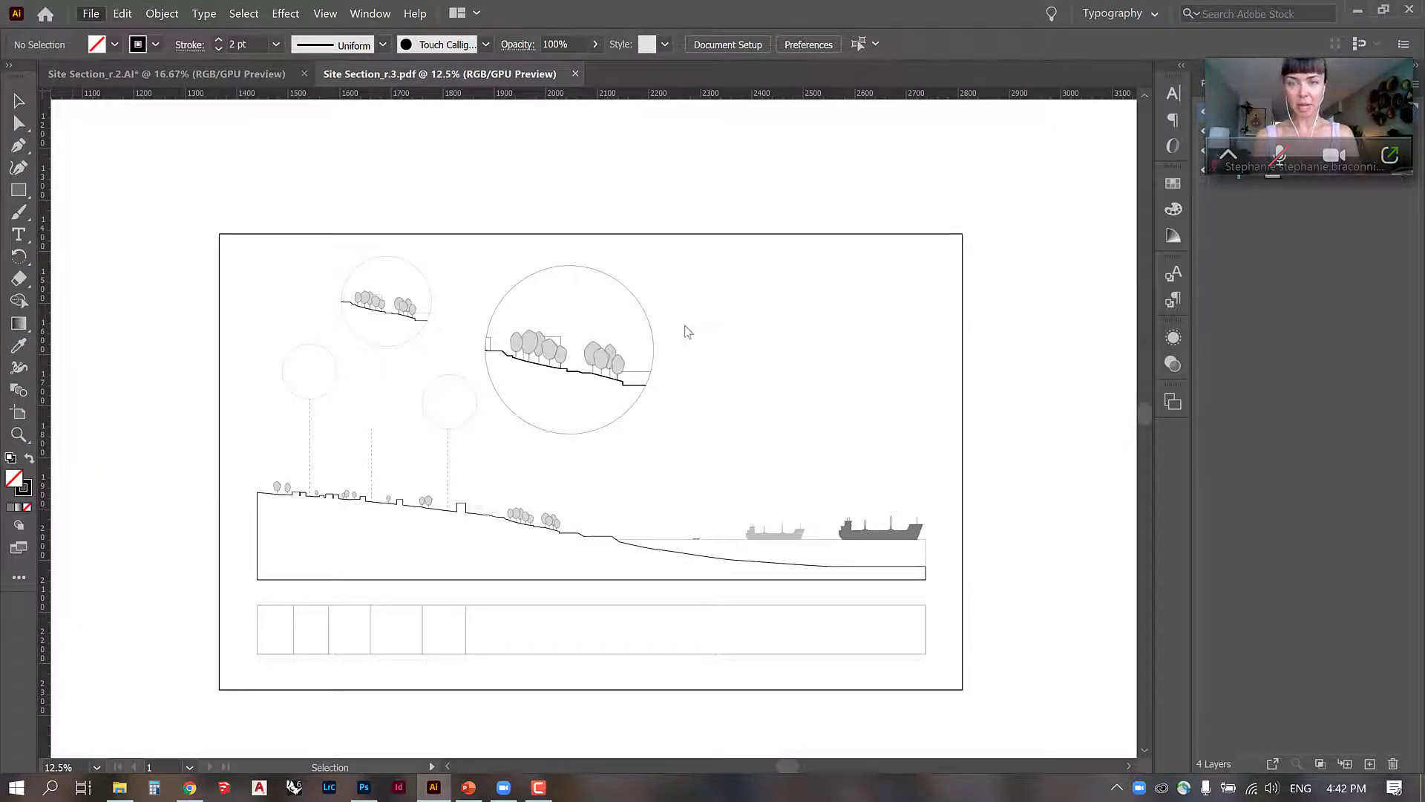
click(335, 160)
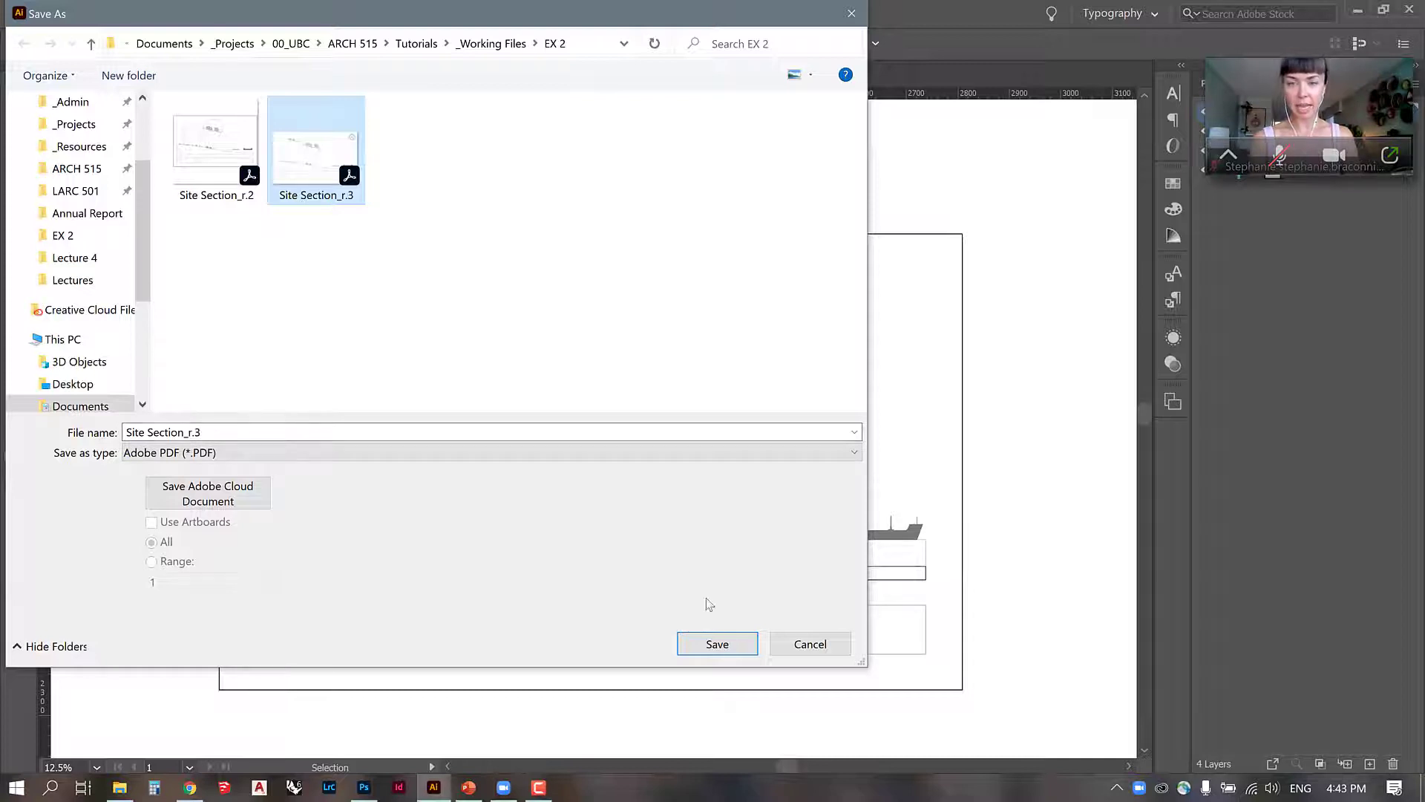
Overwrite Site Section_r.3.pdf using the High Quality Print preset with Illustrator editing preserved.
click(716, 642)
click(783, 465)
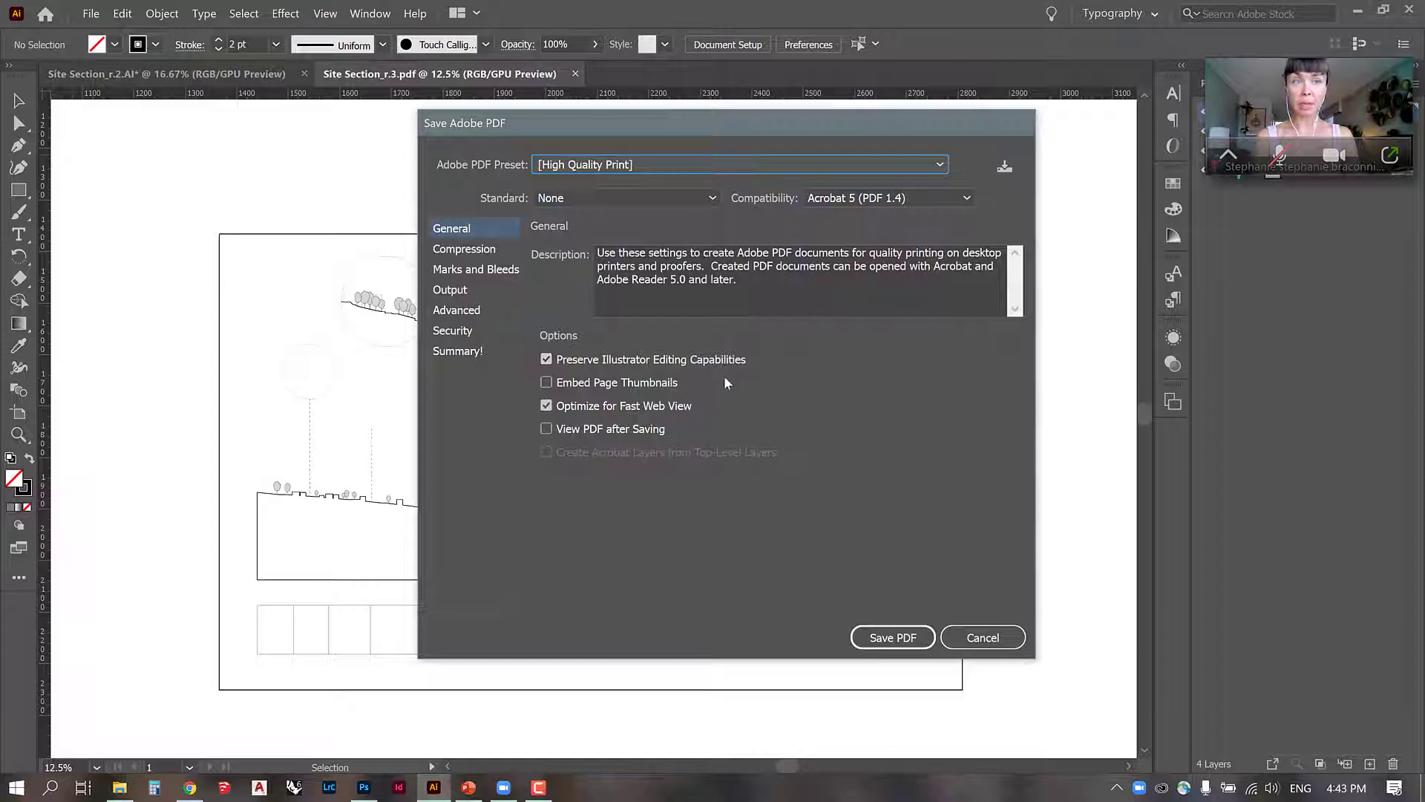
click(904, 643)
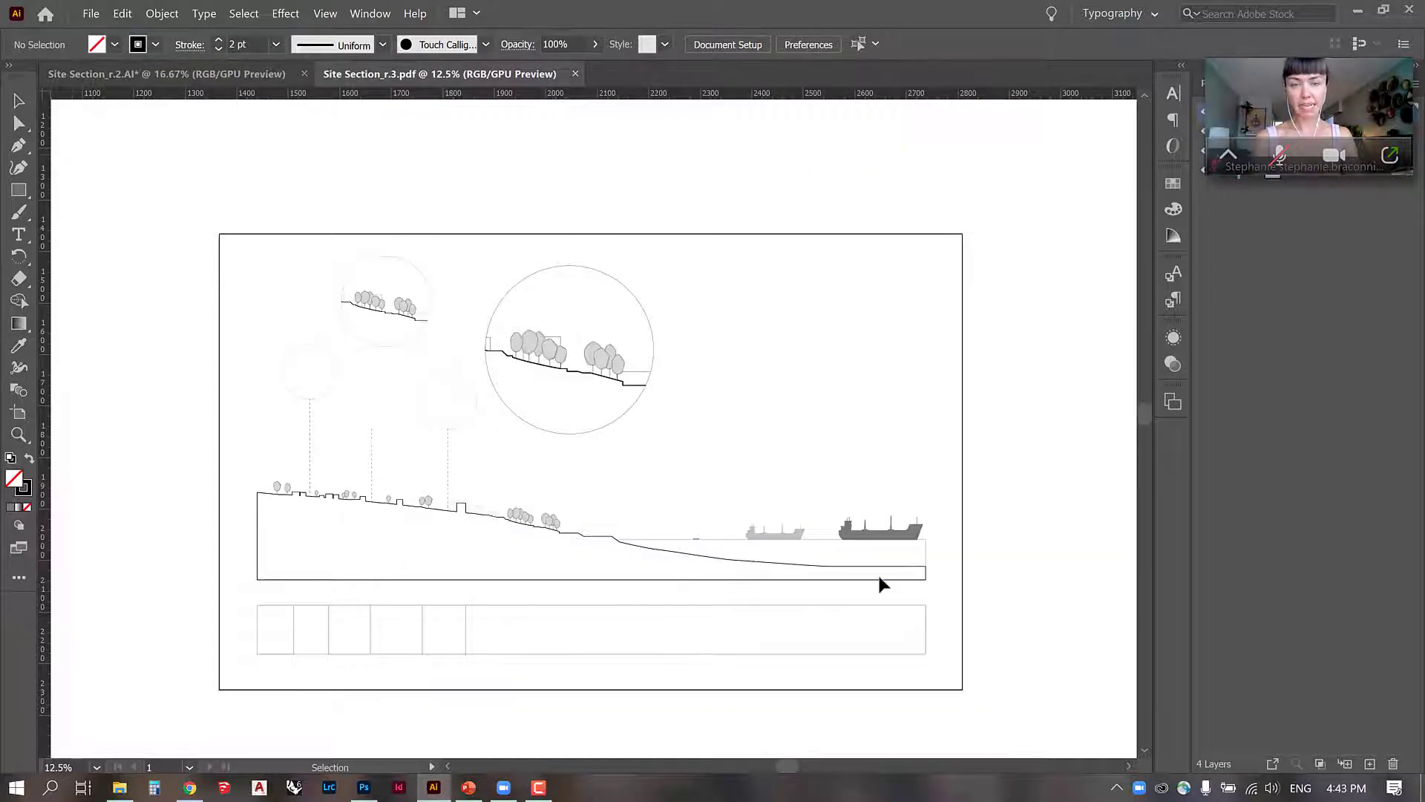
Drag Site Section_r.3.pdf from File Explorer onto Photoshop's tab bar to import it.
click(366, 787)
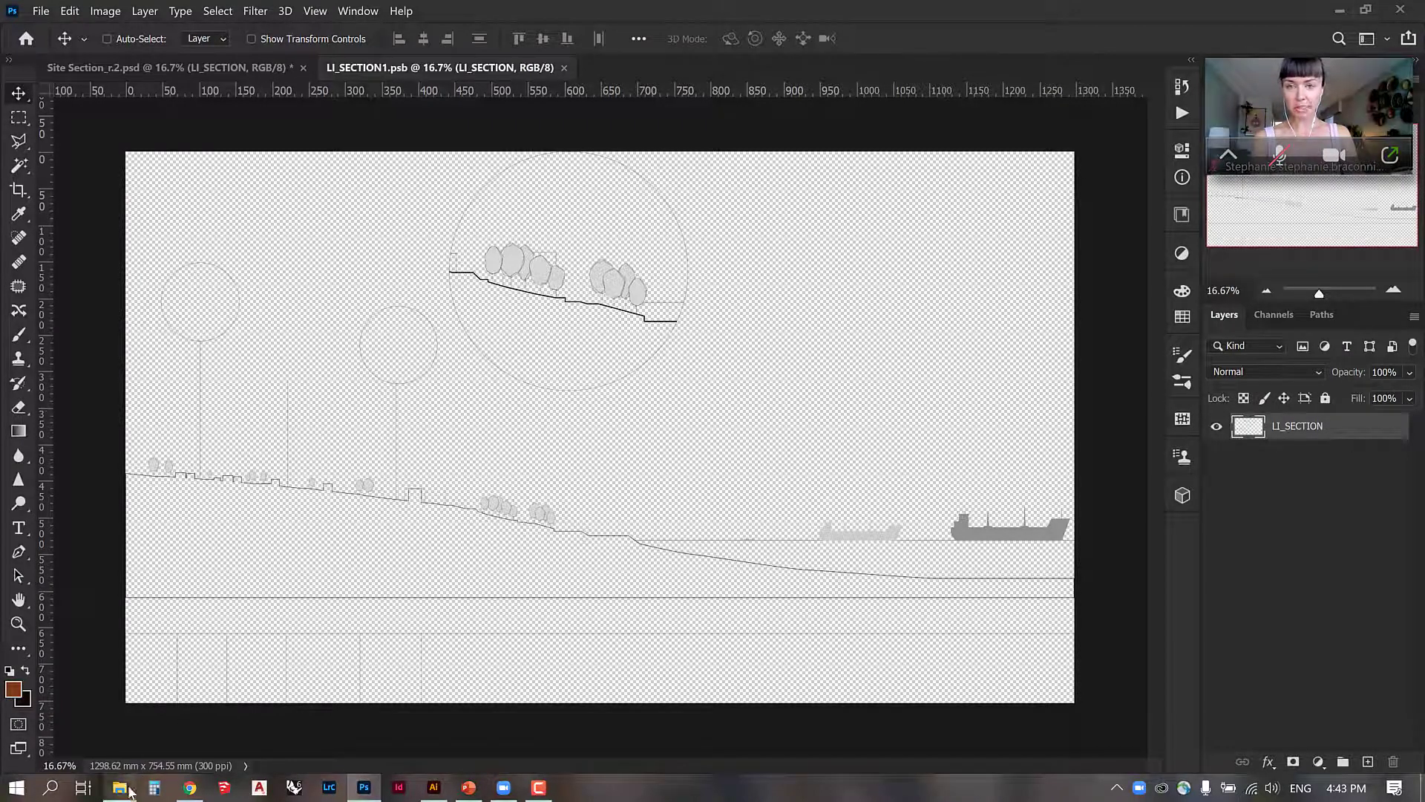
click(120, 788)
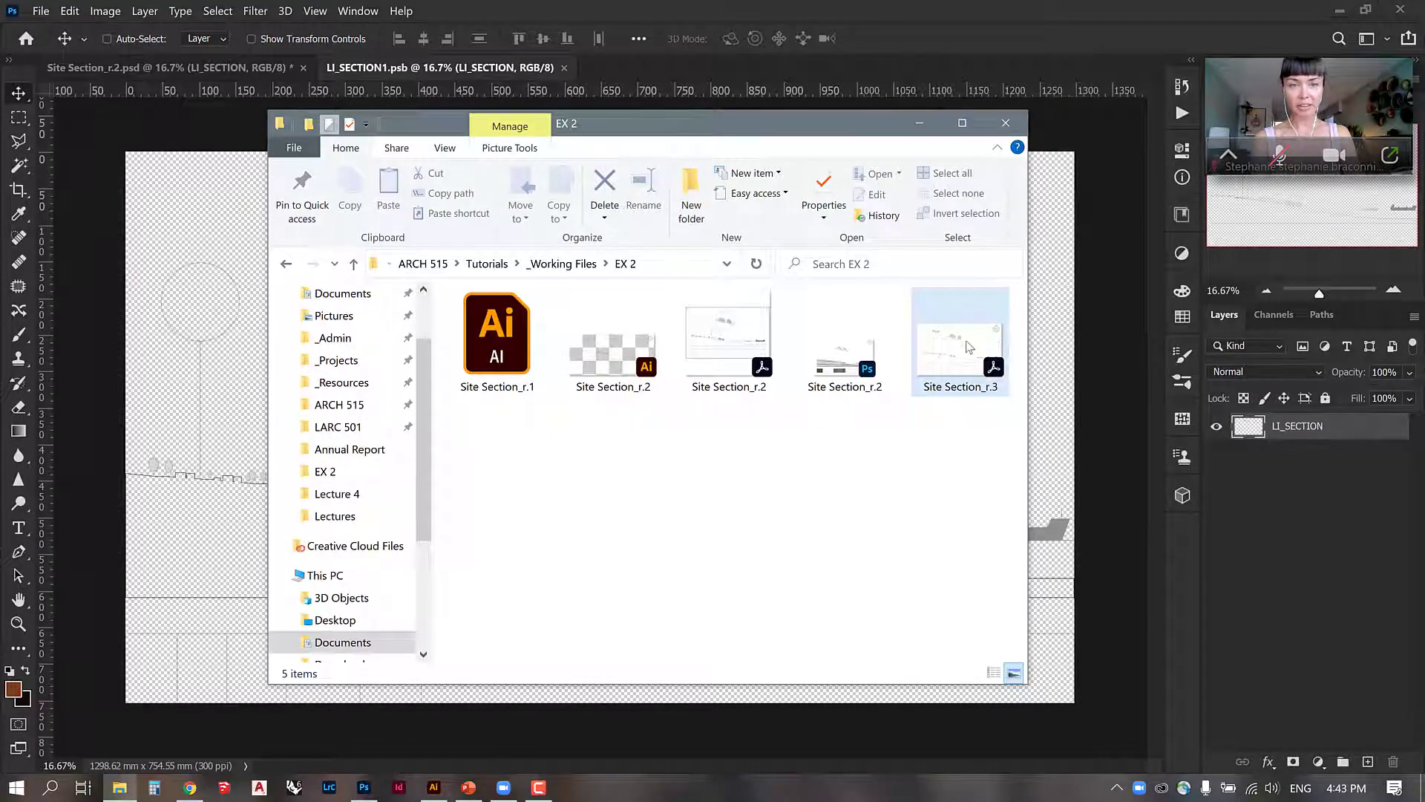
drag(968, 346, 767, 70)
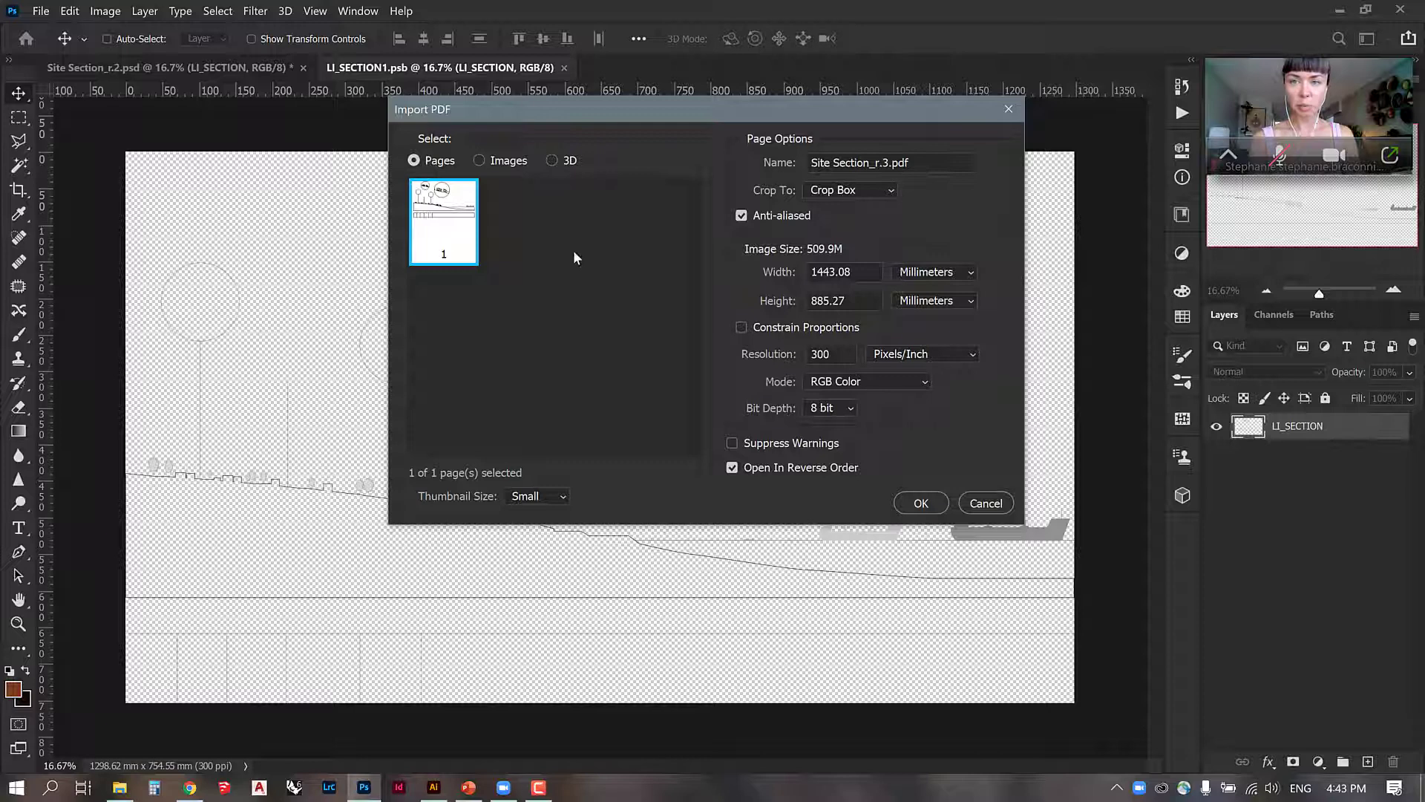
Import Site Section_r.3.pdf cropped to Bounding Box at 300 pixels/inch, RGB.
click(843, 195)
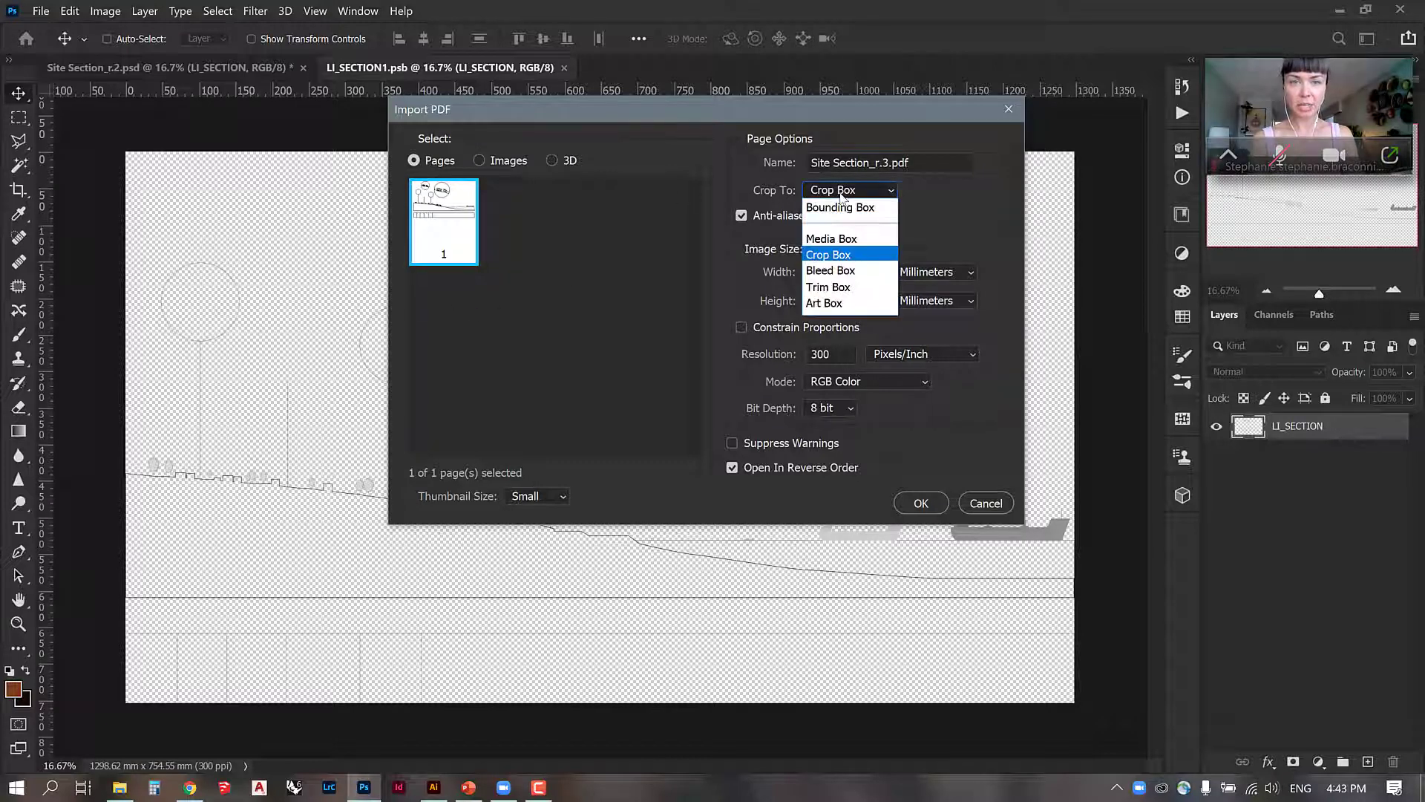
click(837, 208)
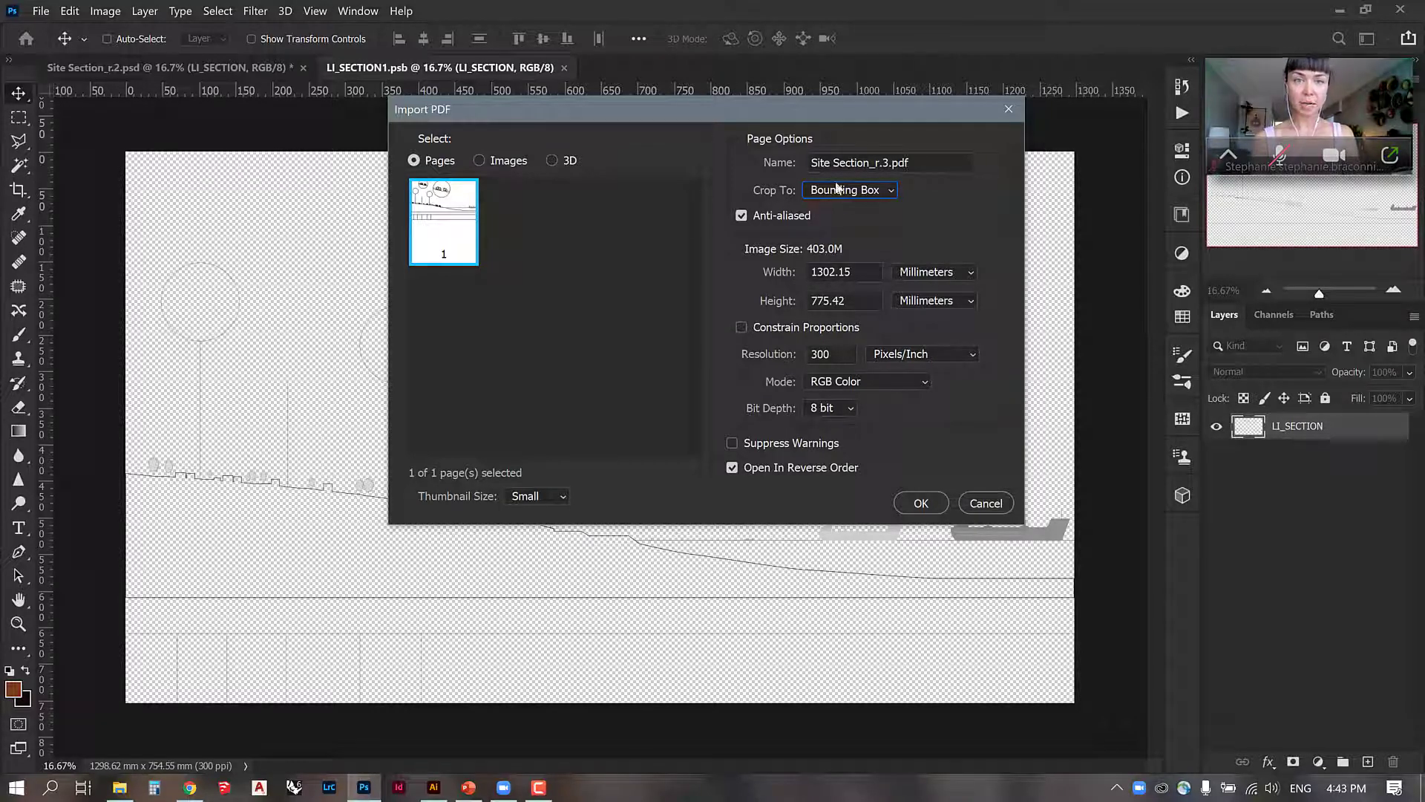
click(921, 503)
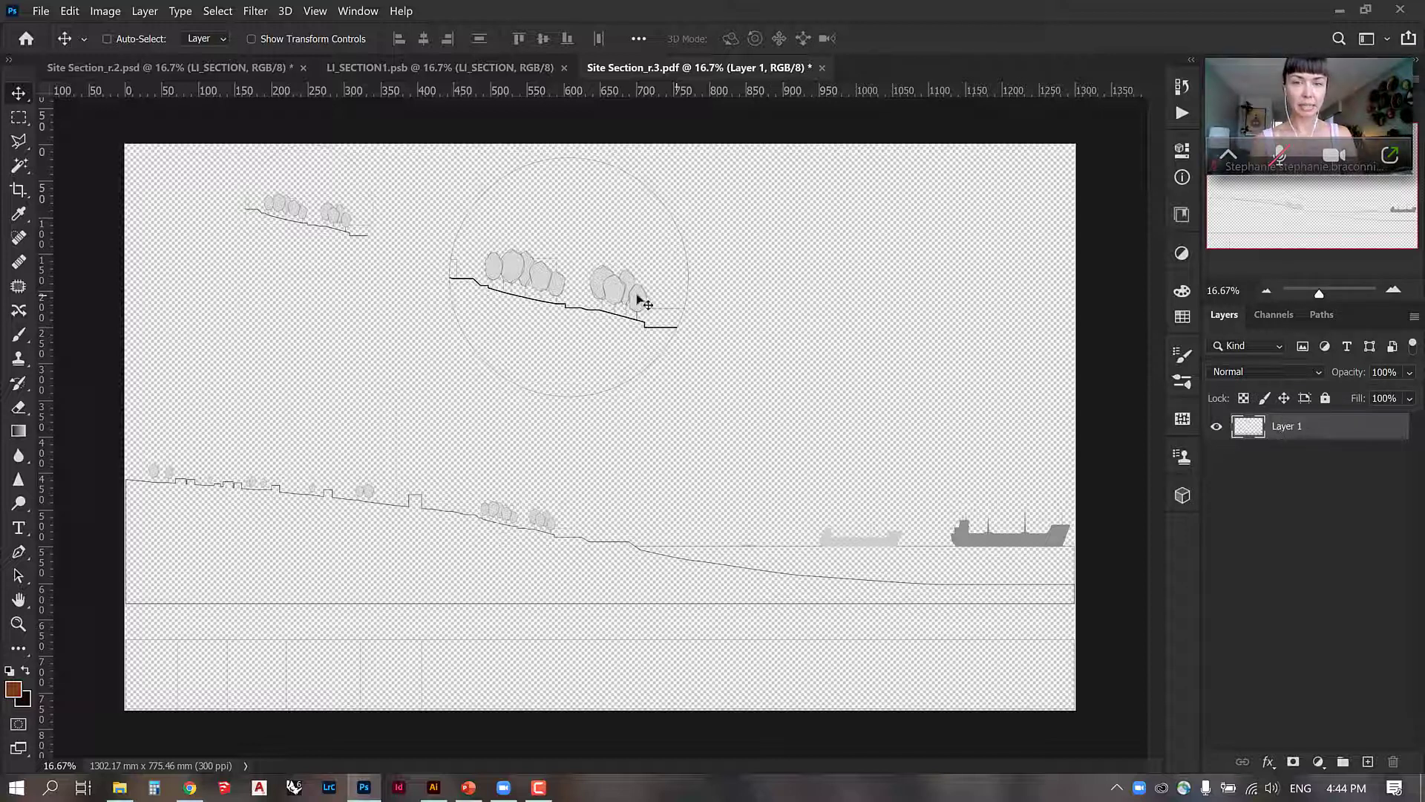
Duplicate Layer 1 from Site Section_r.3.pdf into the LI_SECTION1.psb document.
right_click(1285, 432)
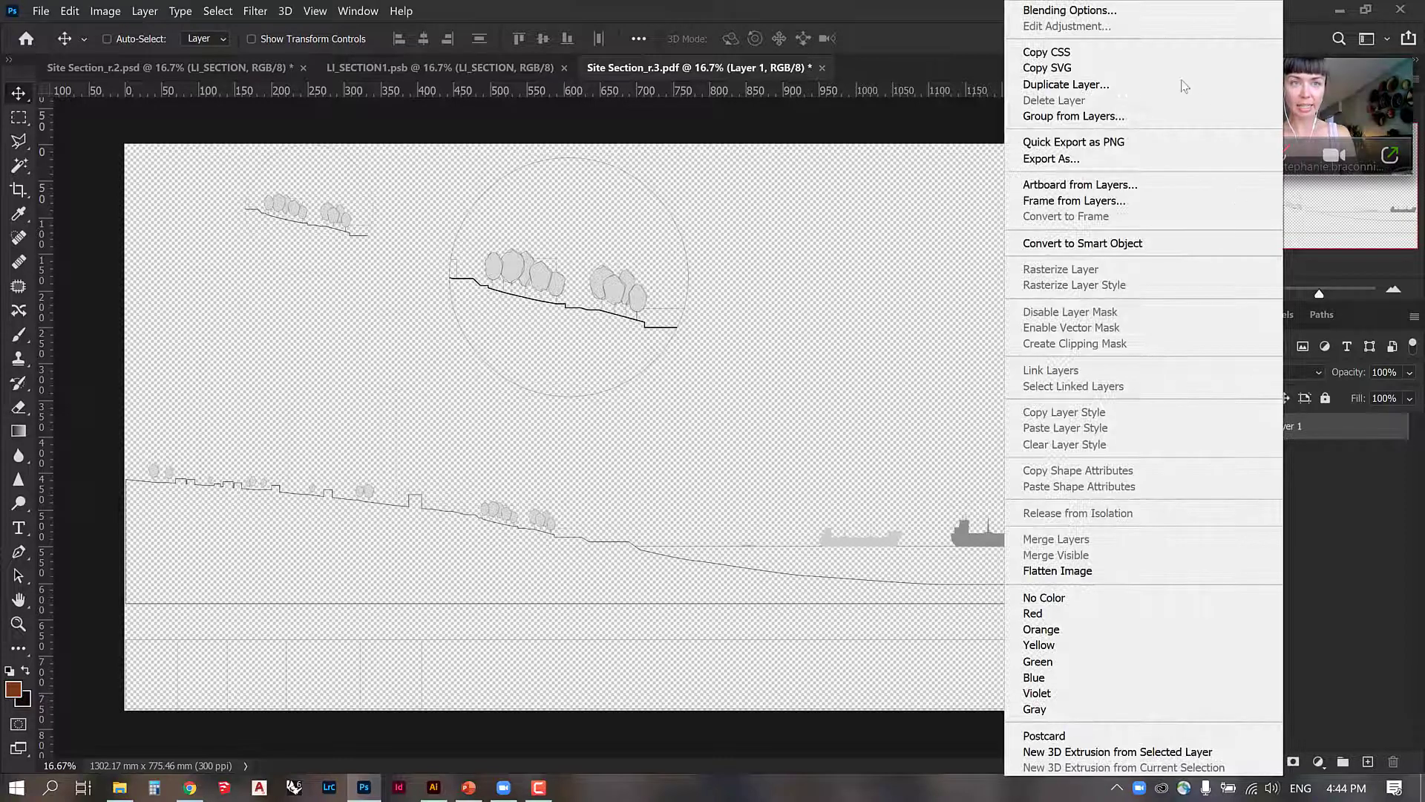
click(1065, 85)
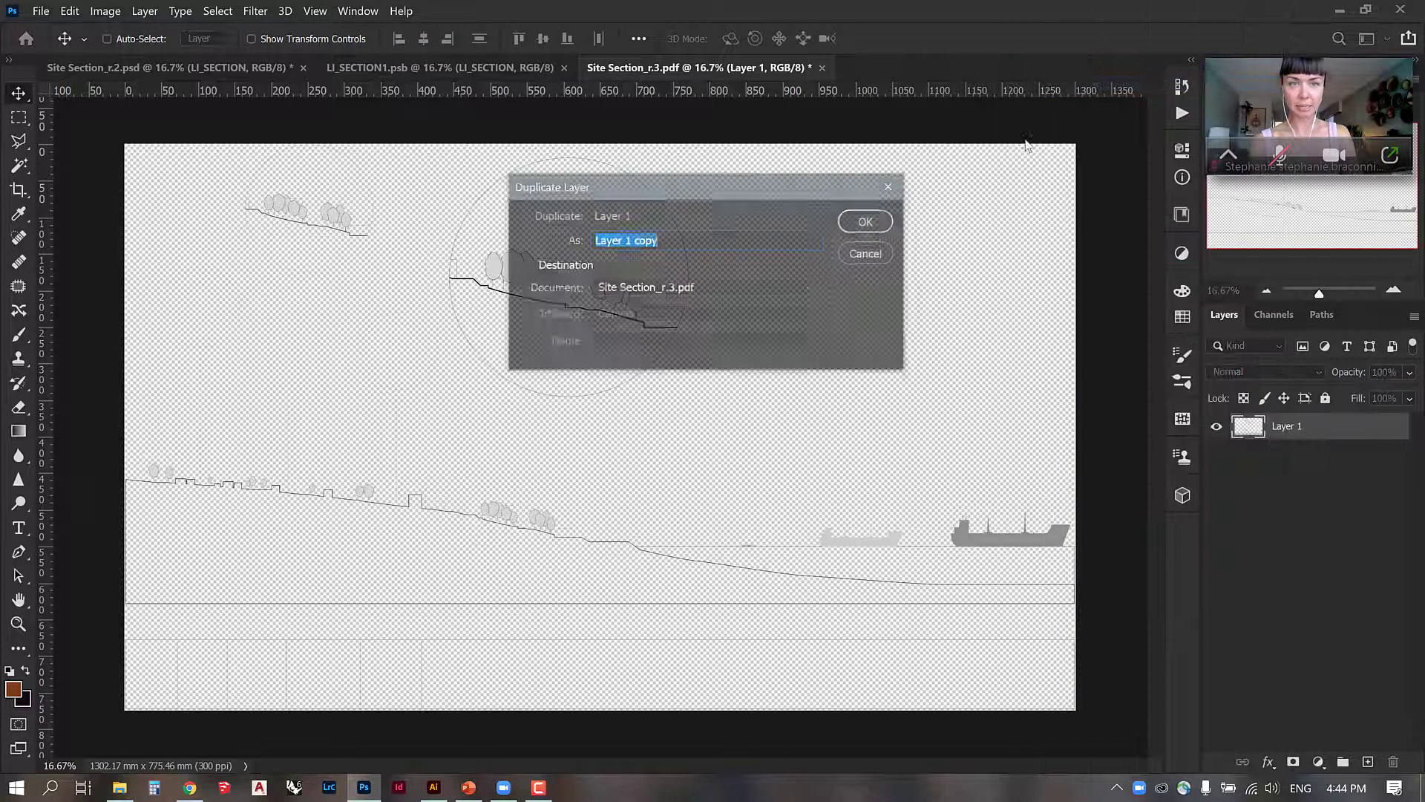
click(739, 288)
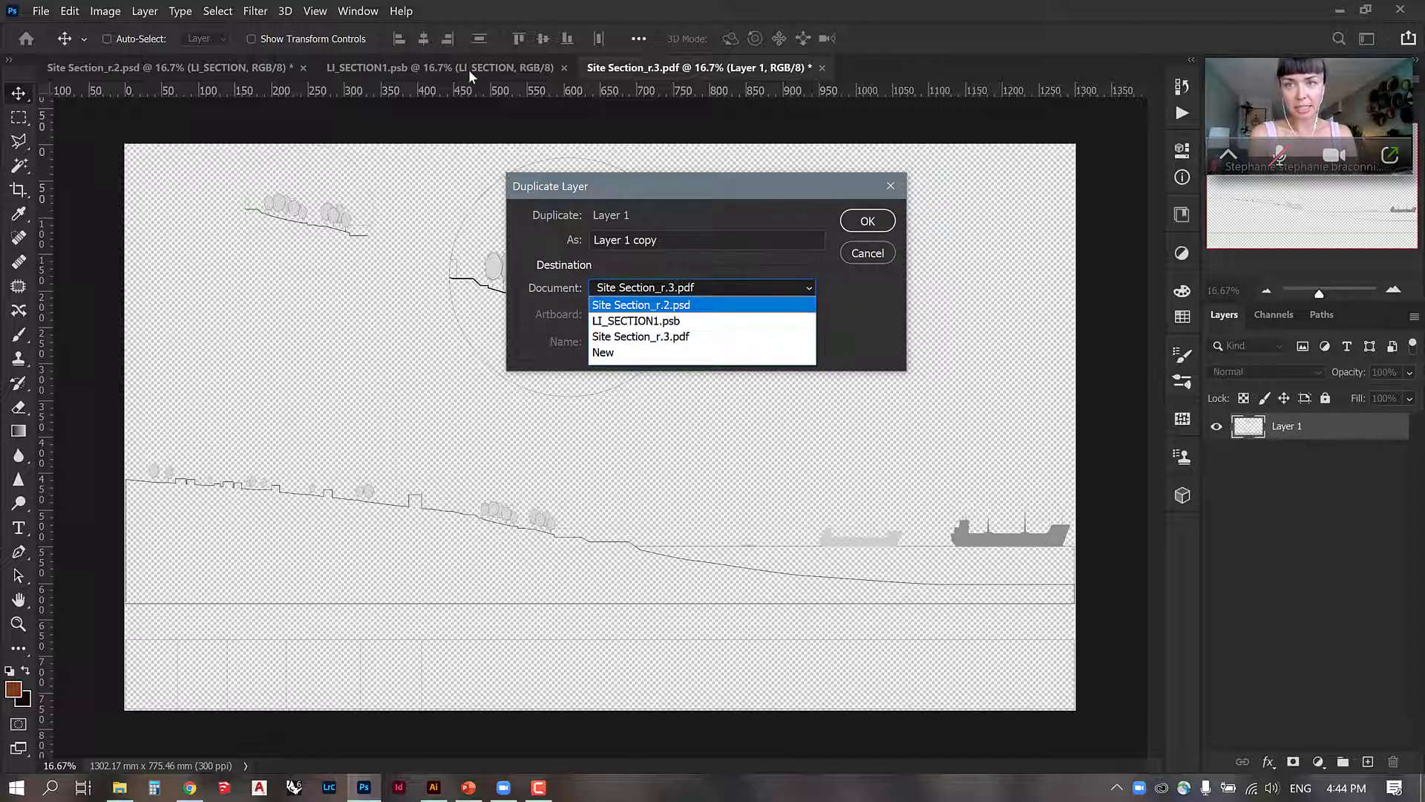
click(635, 321)
click(855, 227)
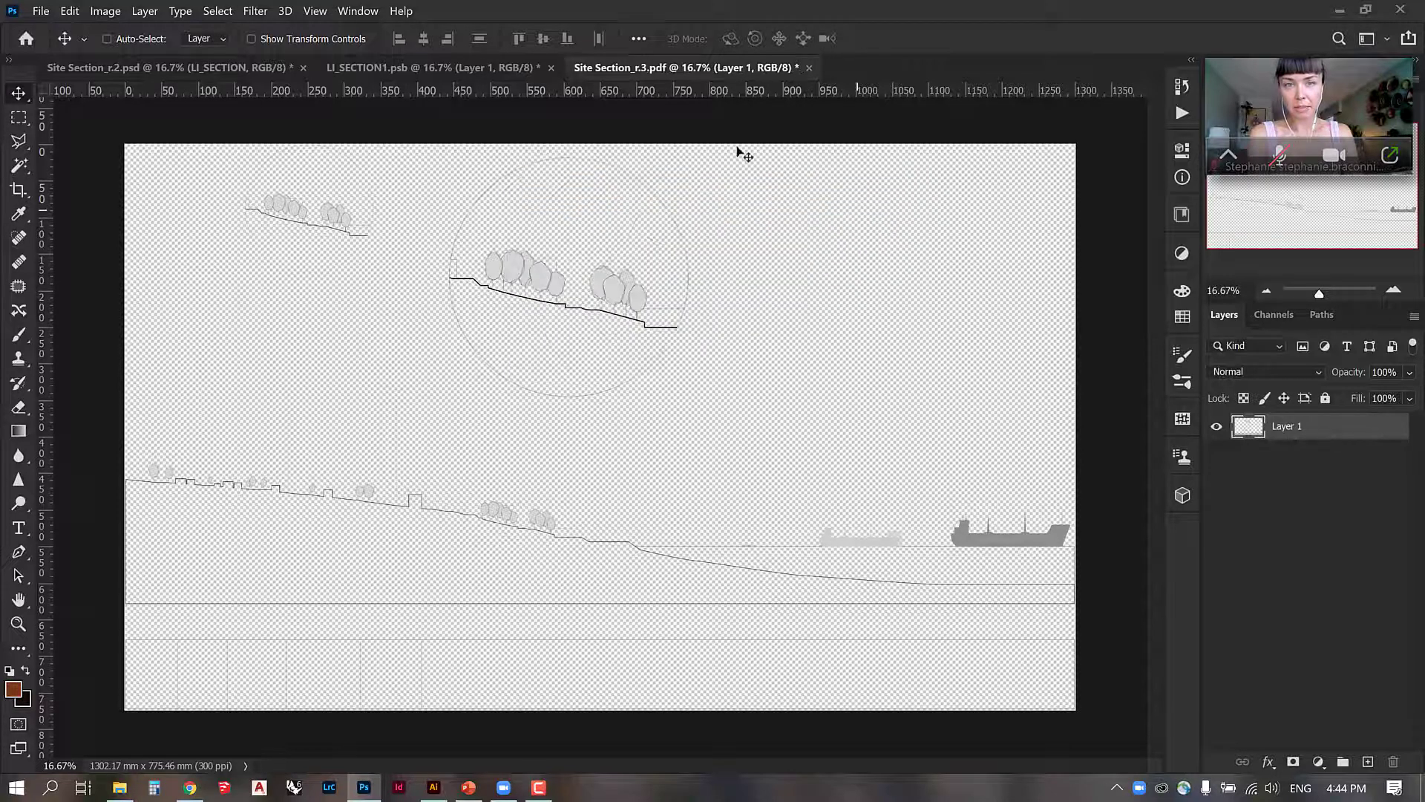
In LI_SECTION1.psb, nudge Layer 1 over the original LI_SECTION line work, checking alignment zoomed in.
click(438, 68)
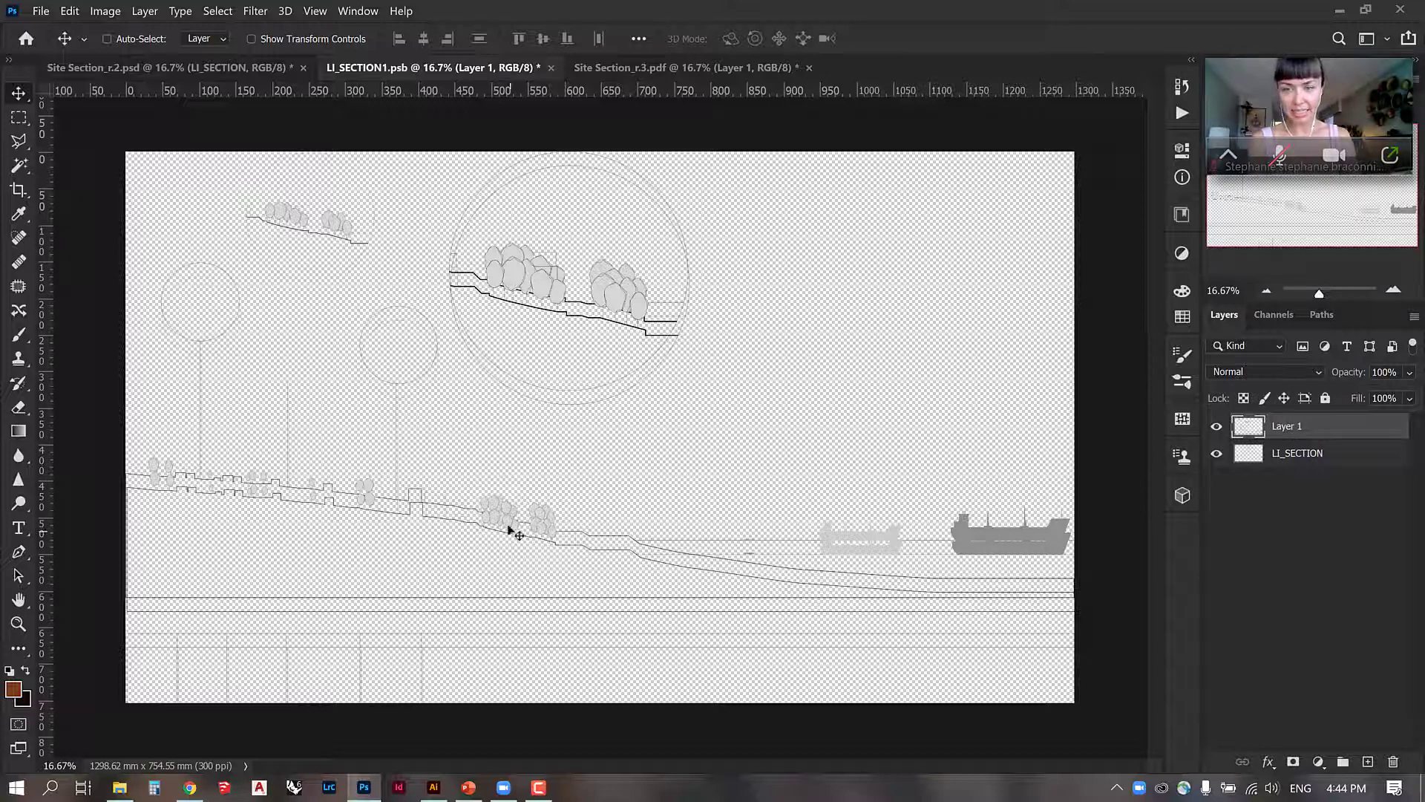
drag(512, 531, 510, 518)
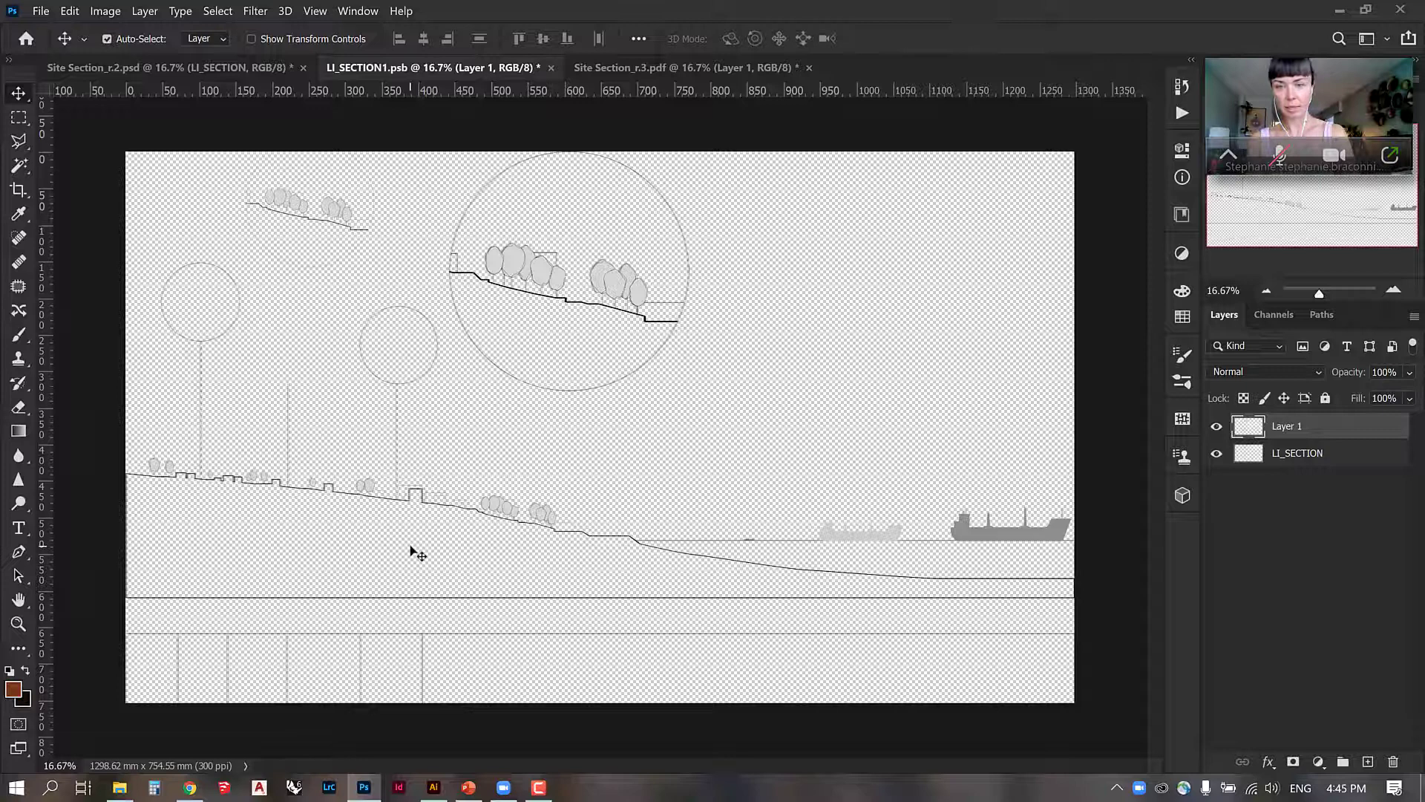
key(ctrl+plus)
key(ctrl+plus)
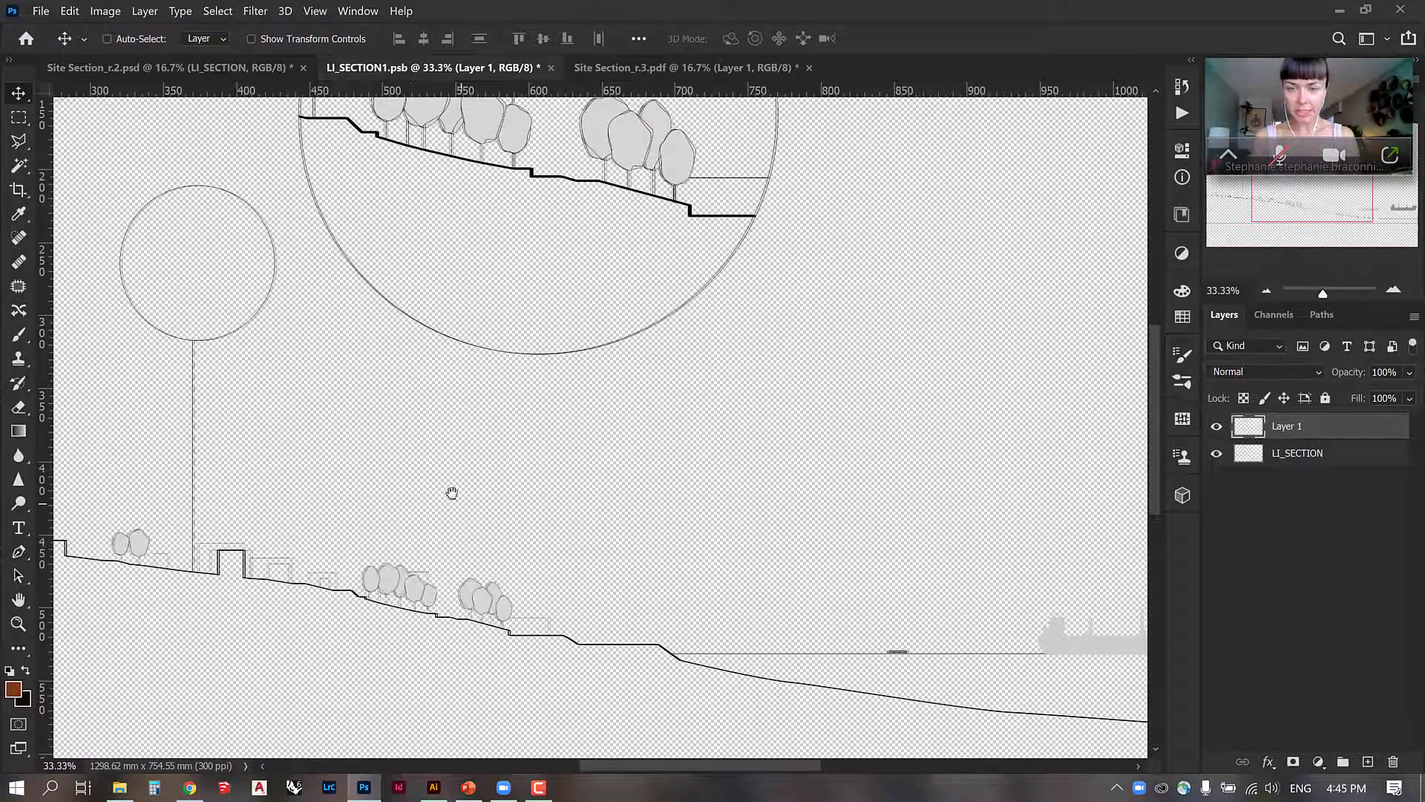
drag(452, 490, 632, 353)
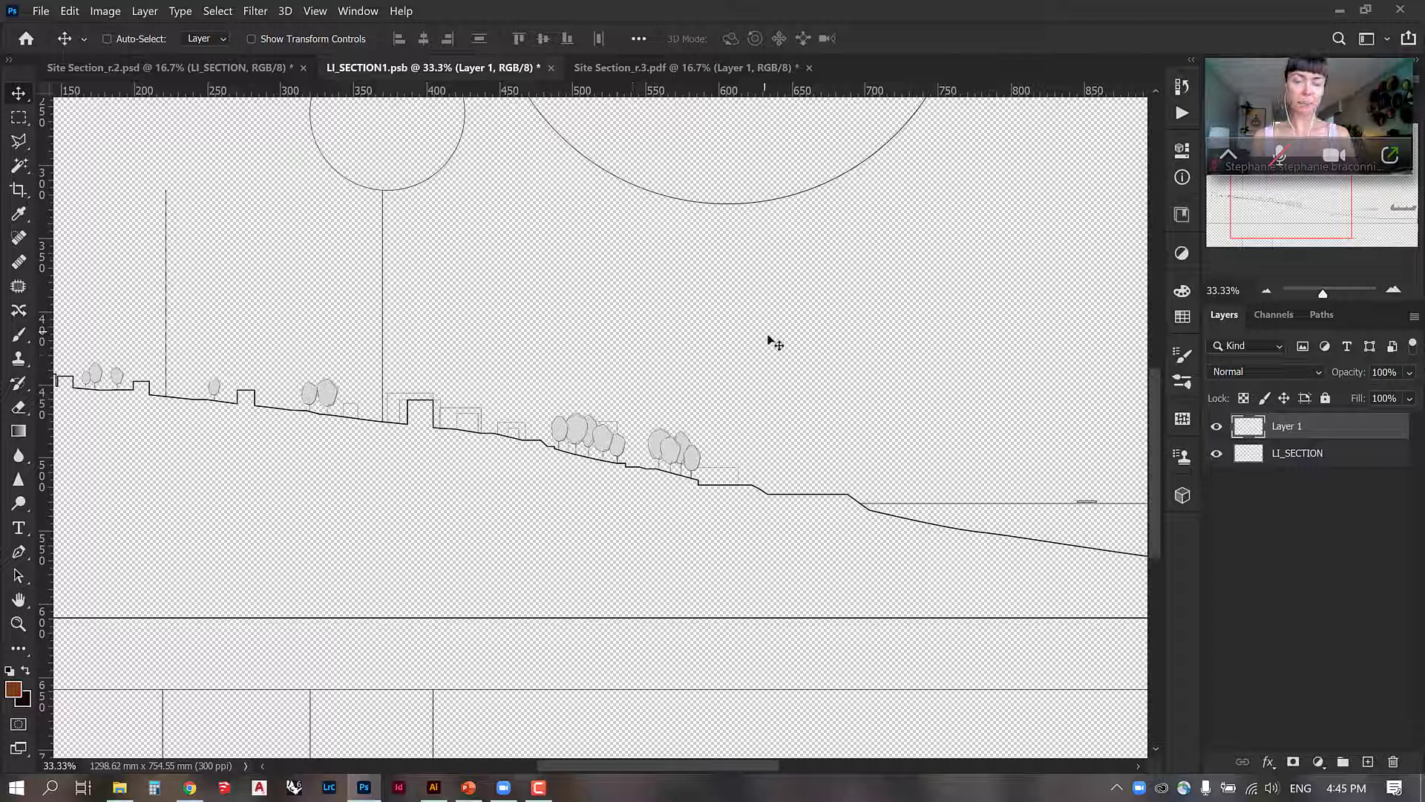
key(ctrl)
key(ctrl+plus)
key(ctrl+plus)
key(ctrl+plus)
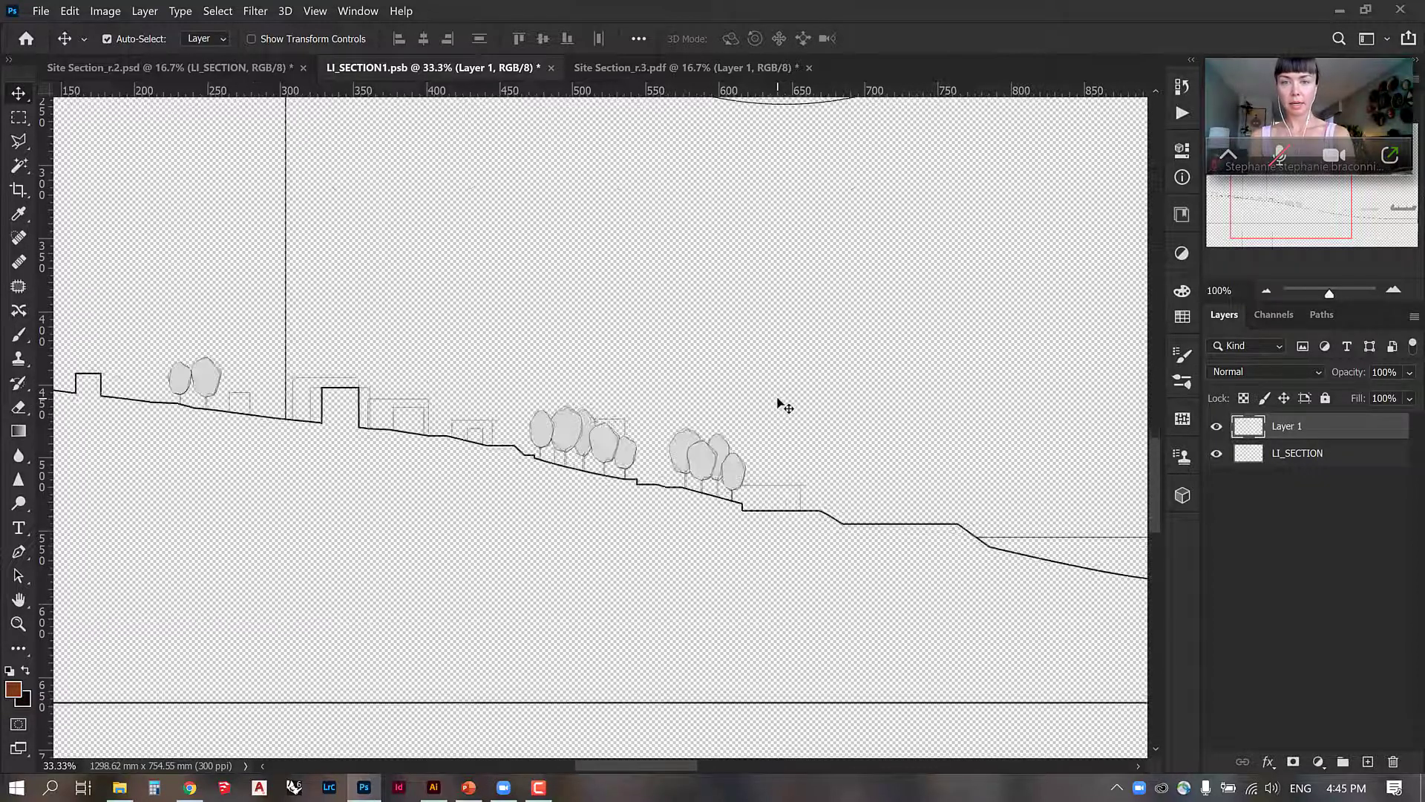
key(ctrl+0)
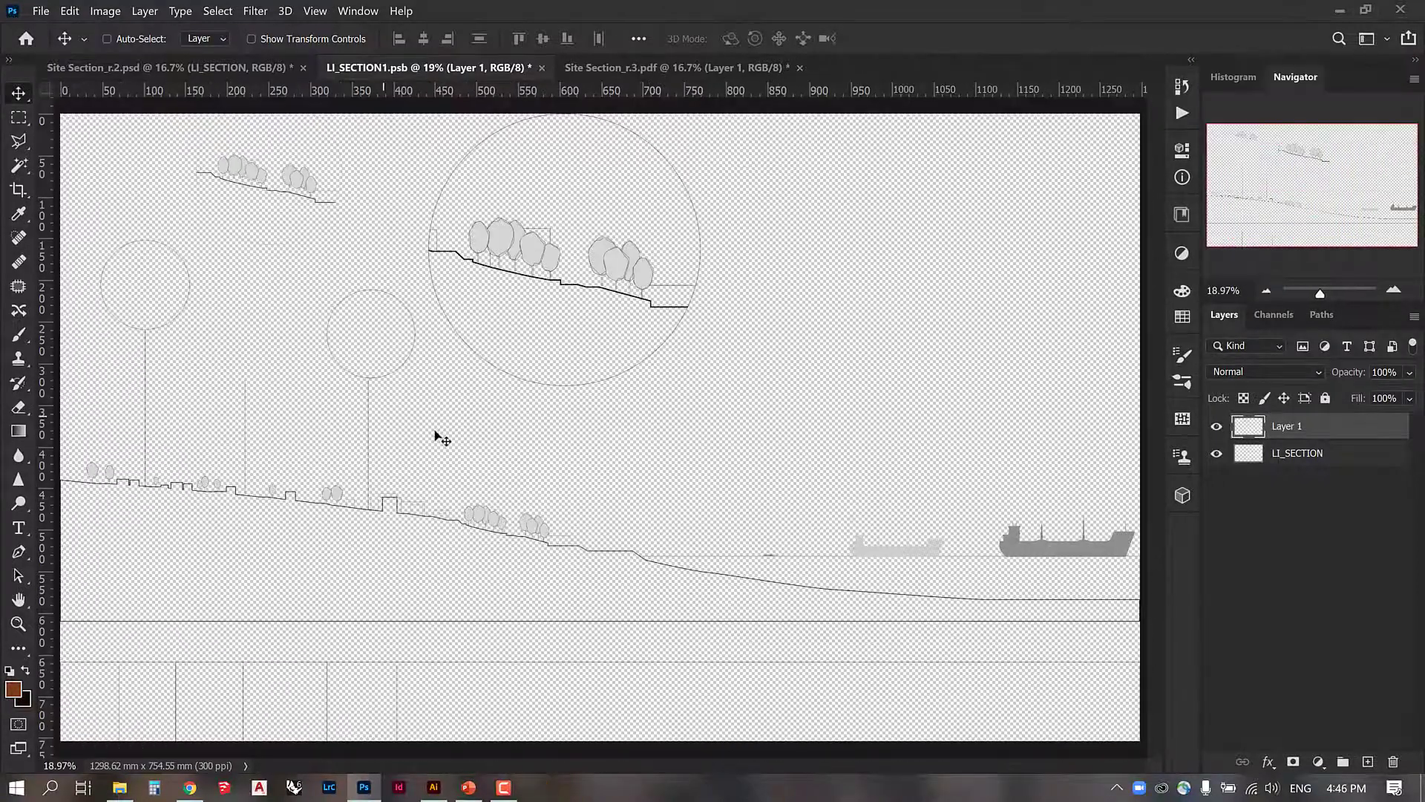
Rename the new line-work Layer 1 to LI_SECTION by pasting the old layer's name.
click(1217, 427)
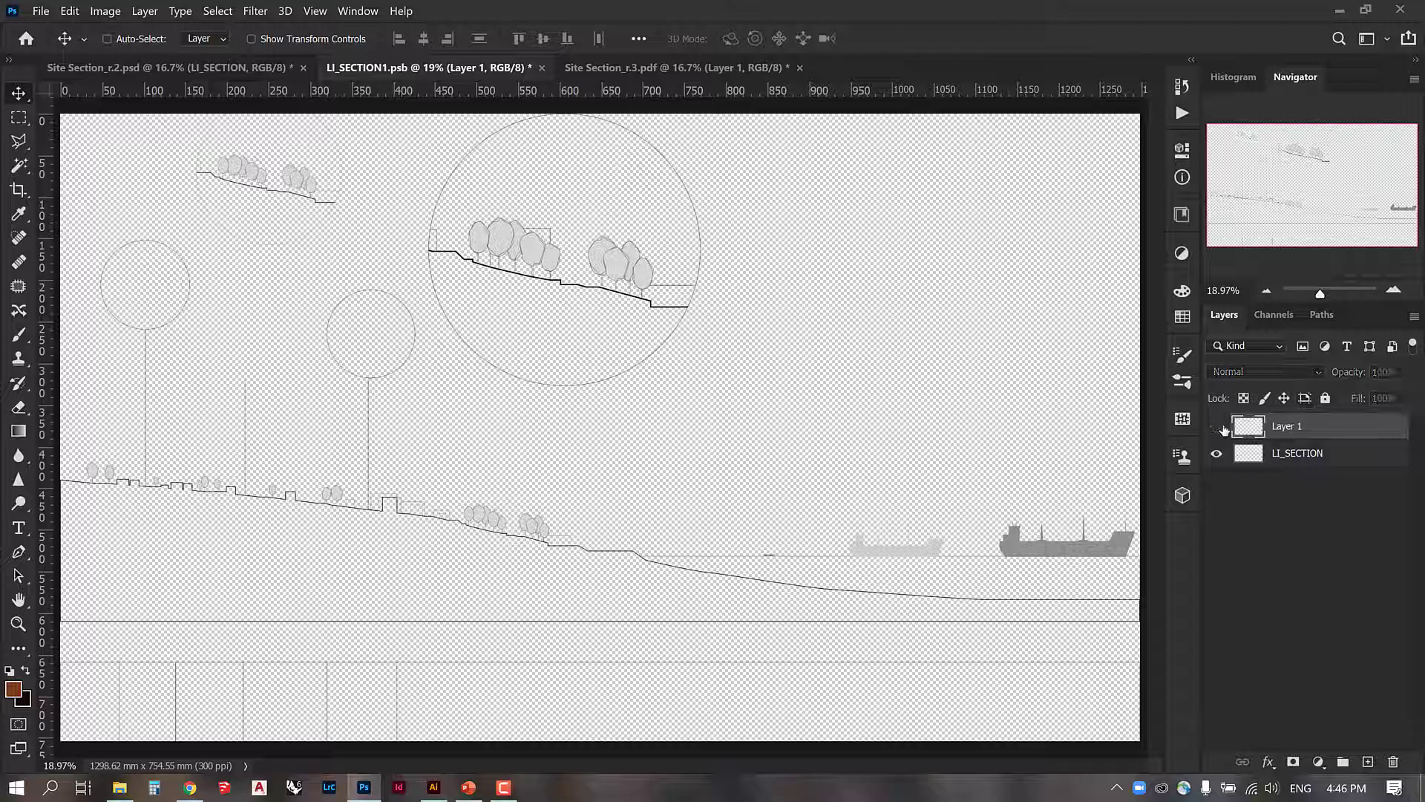
double_click(1283, 455)
key(ctrl+c)
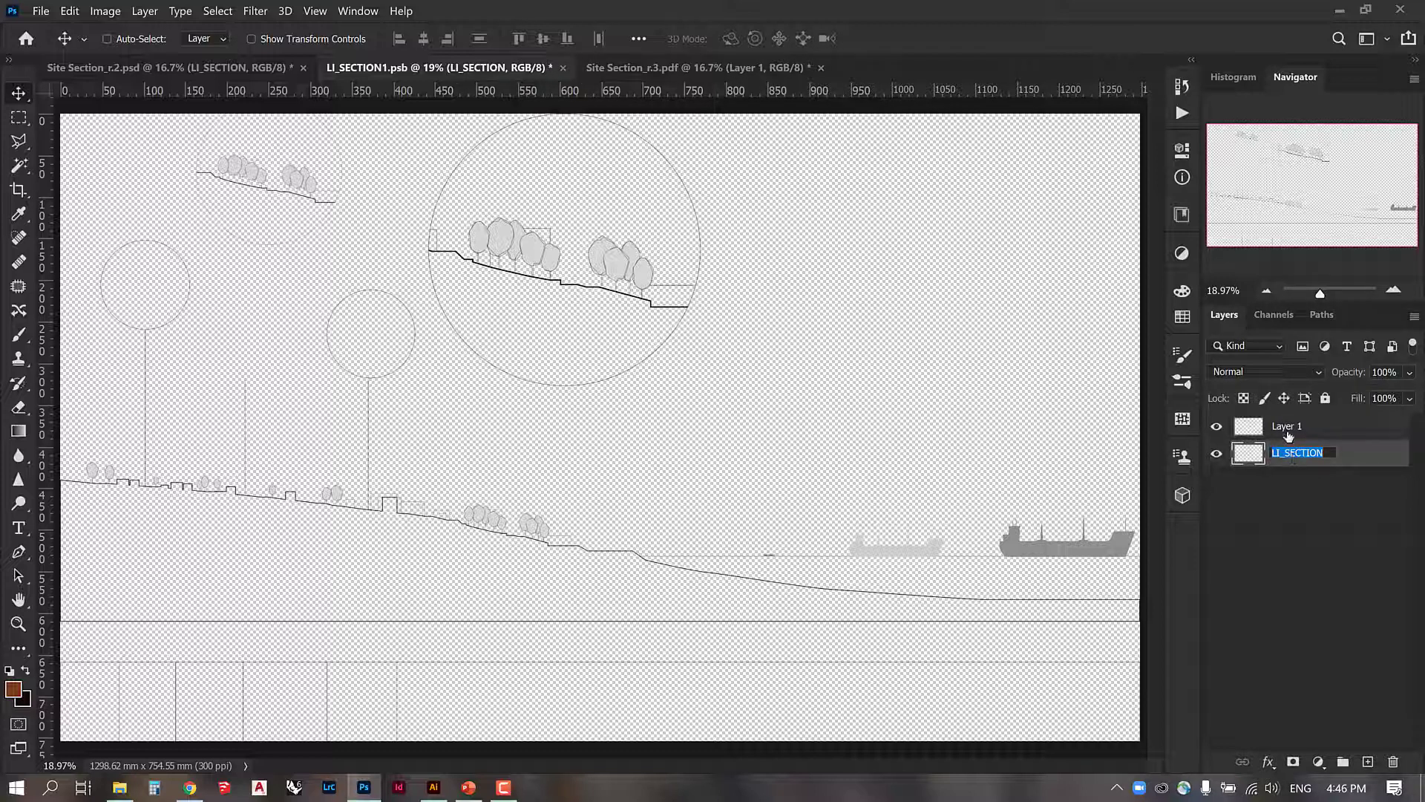
click(1288, 430)
double_click(1288, 428)
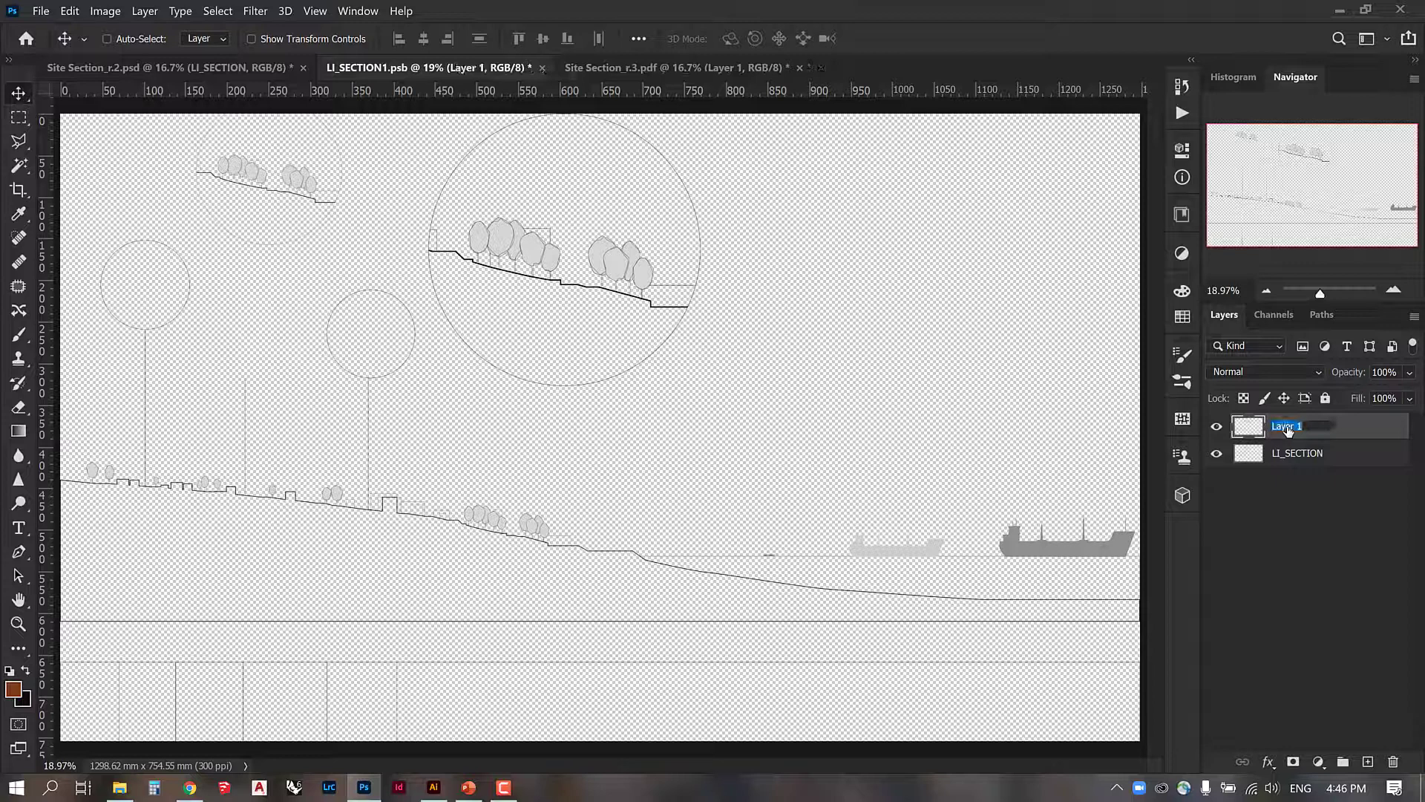
key(ctrl+v)
Delete the original LI_SECTION layer, leaving only the renamed revised layer.
click(1300, 453)
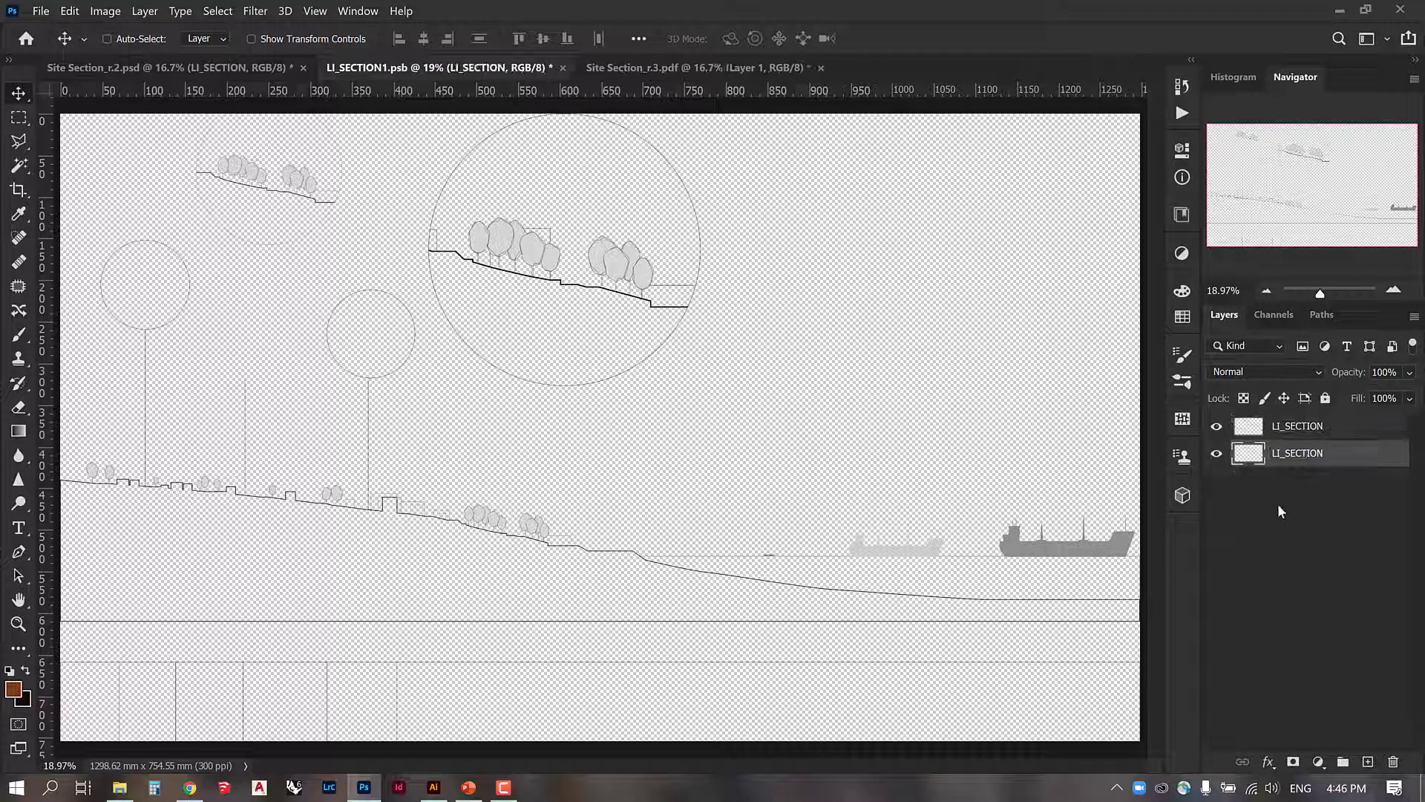
key(Delete)
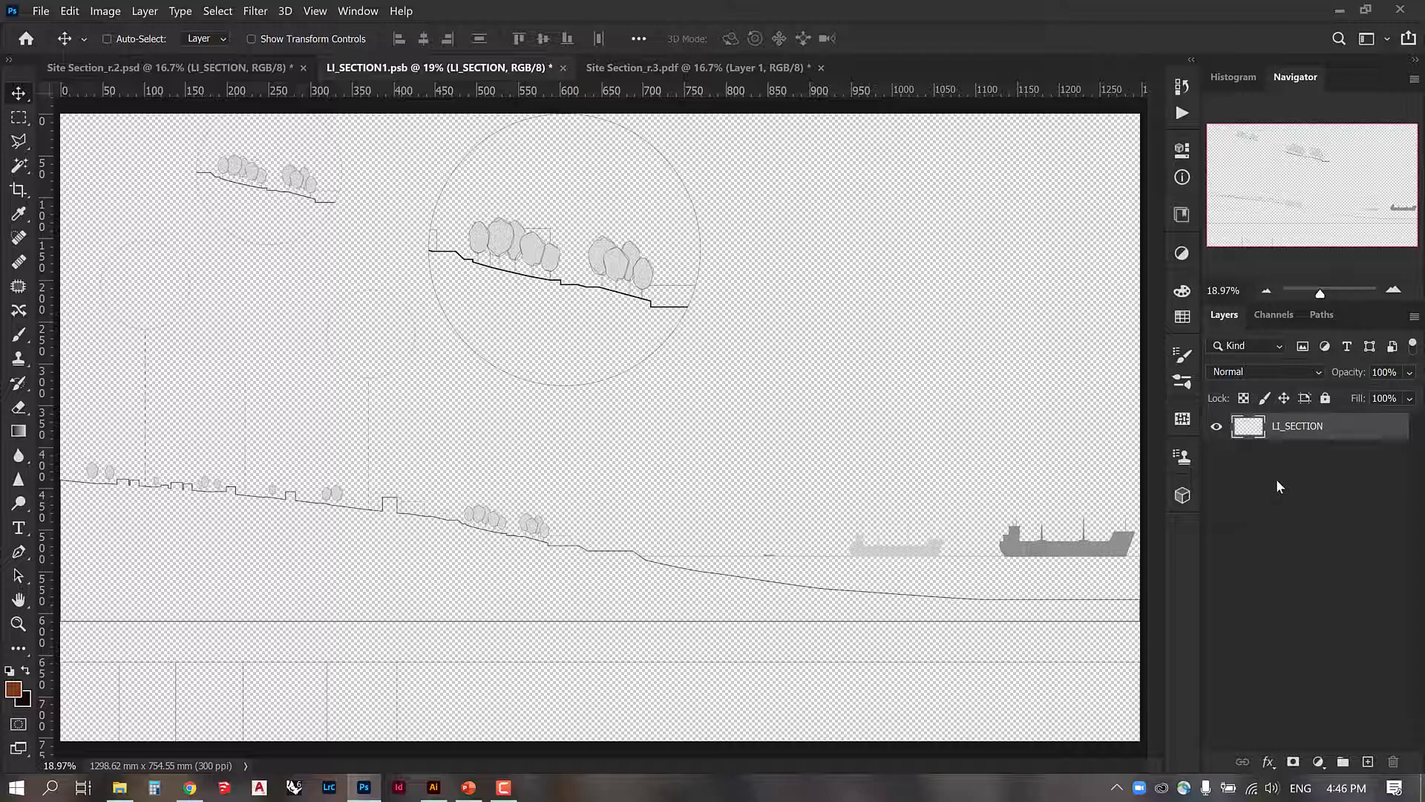
click(1277, 480)
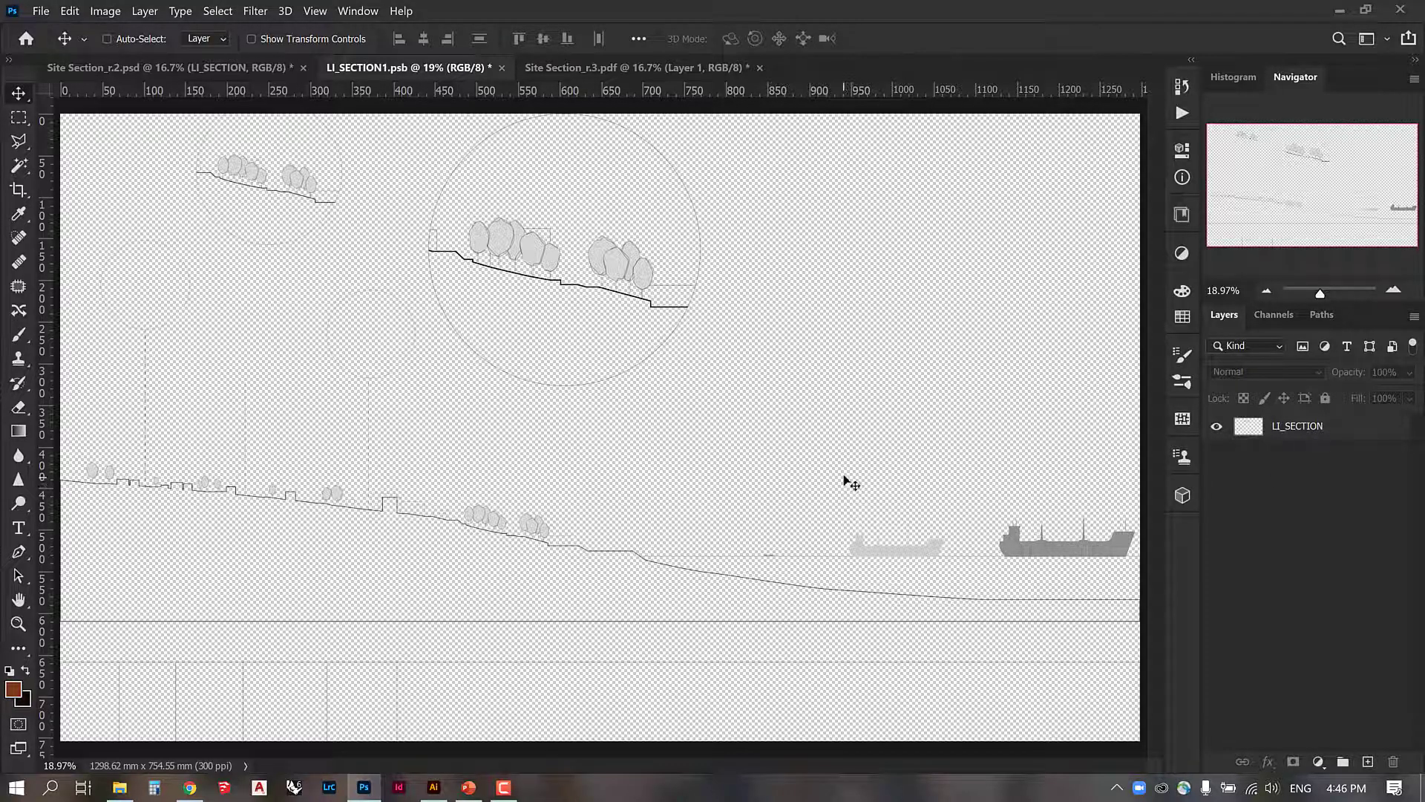
Save and close LI_SECTION1.psb, then zoom out on Site Section_r.2.psd to view the updated section.
key(ctrl)
key(ctrl+s)
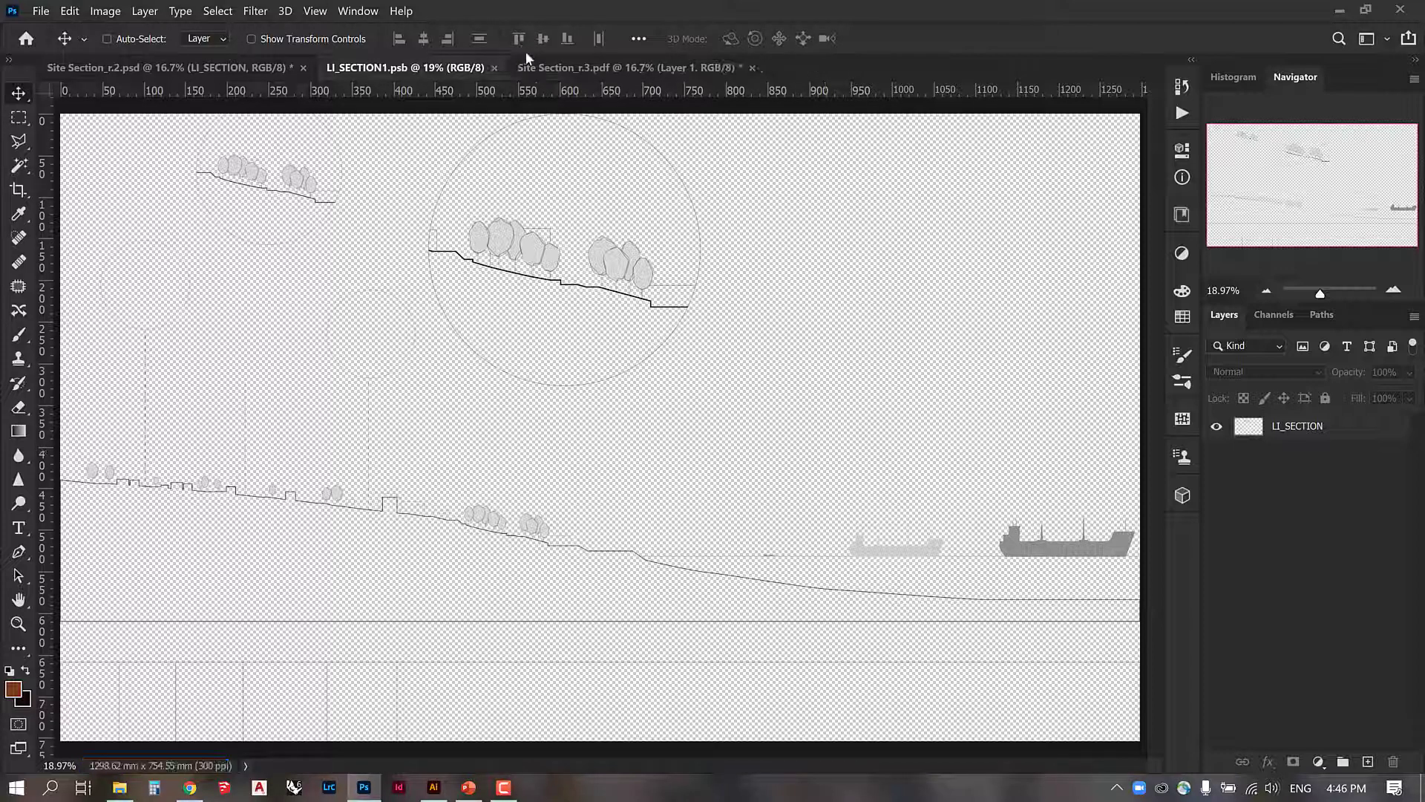
key(ctrl+w)
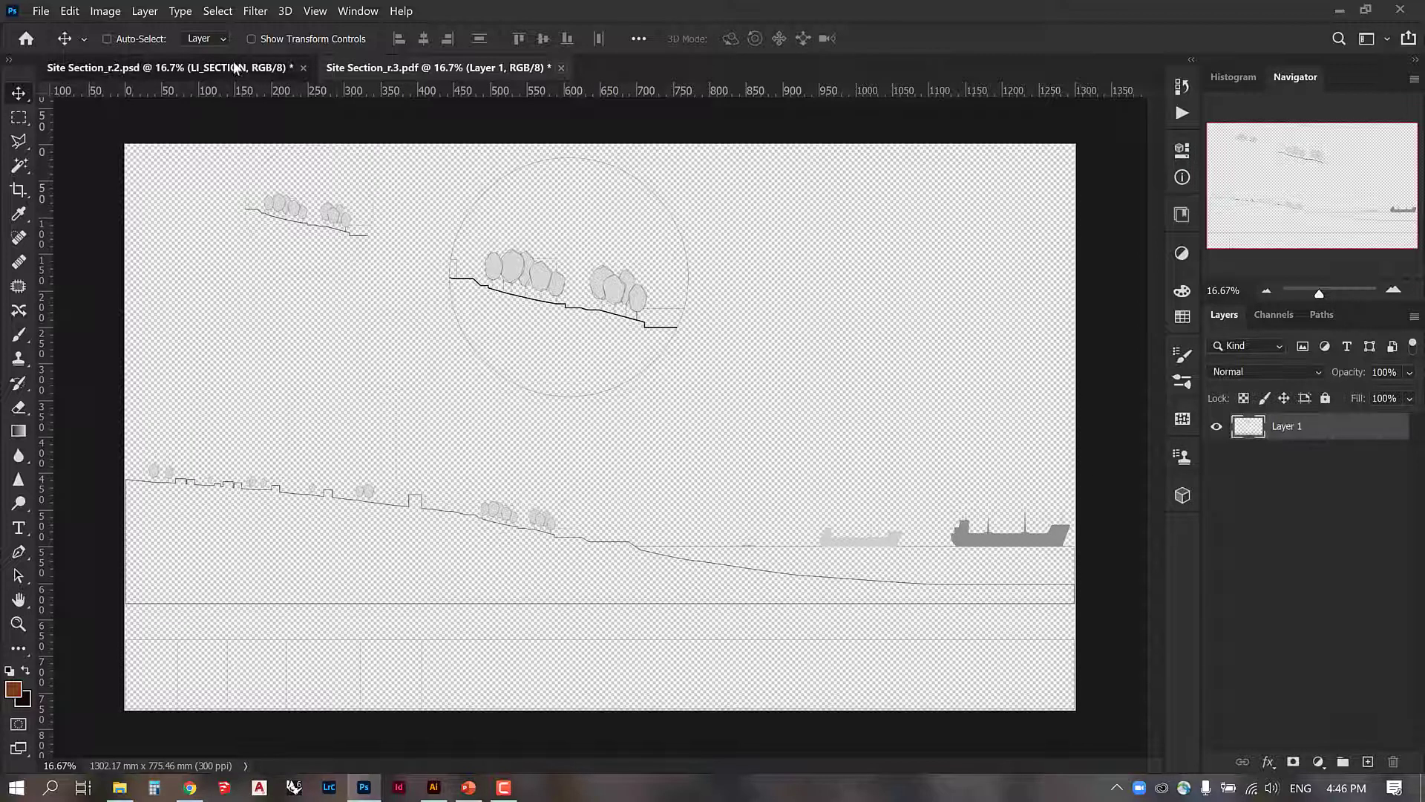
click(234, 67)
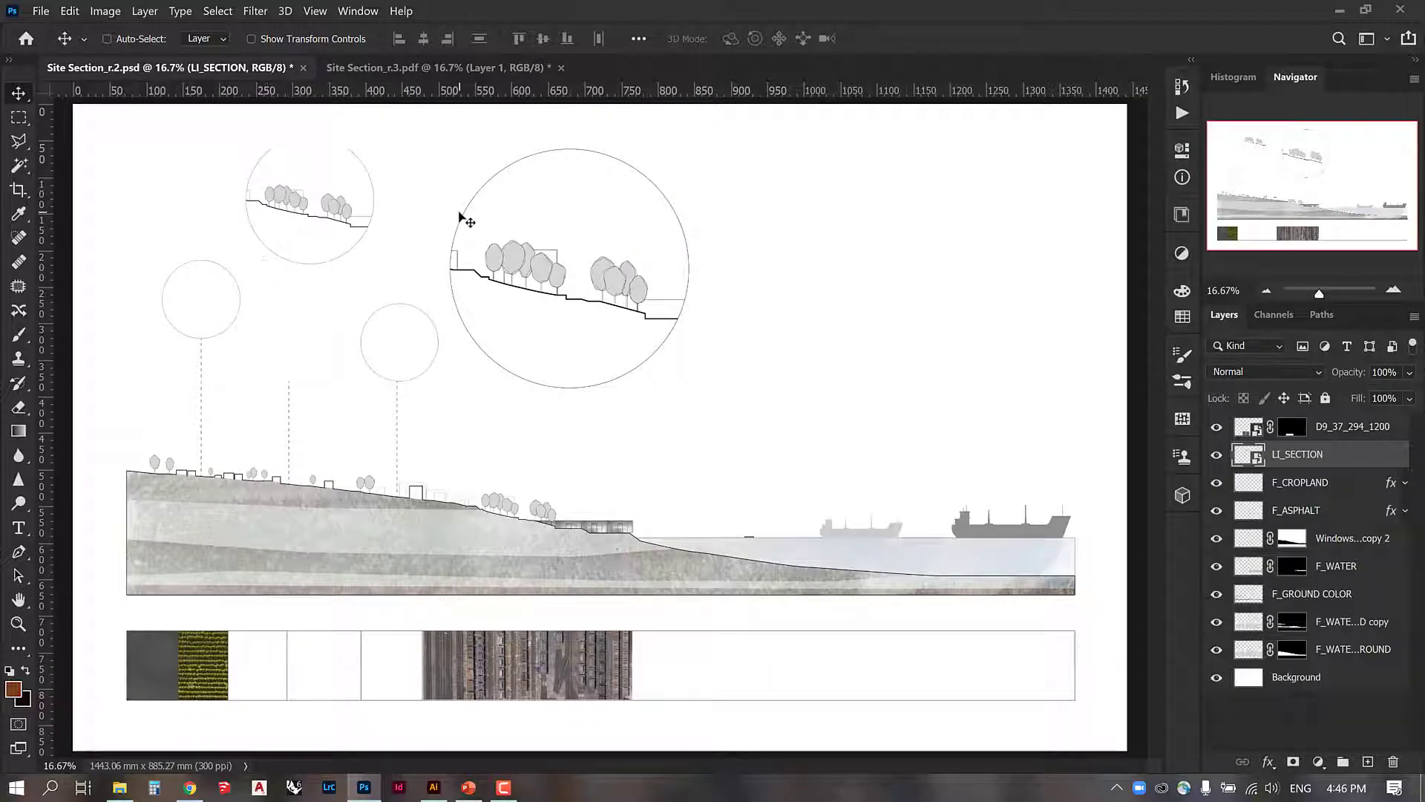
key(ctrl)
key(ctrl+minus)
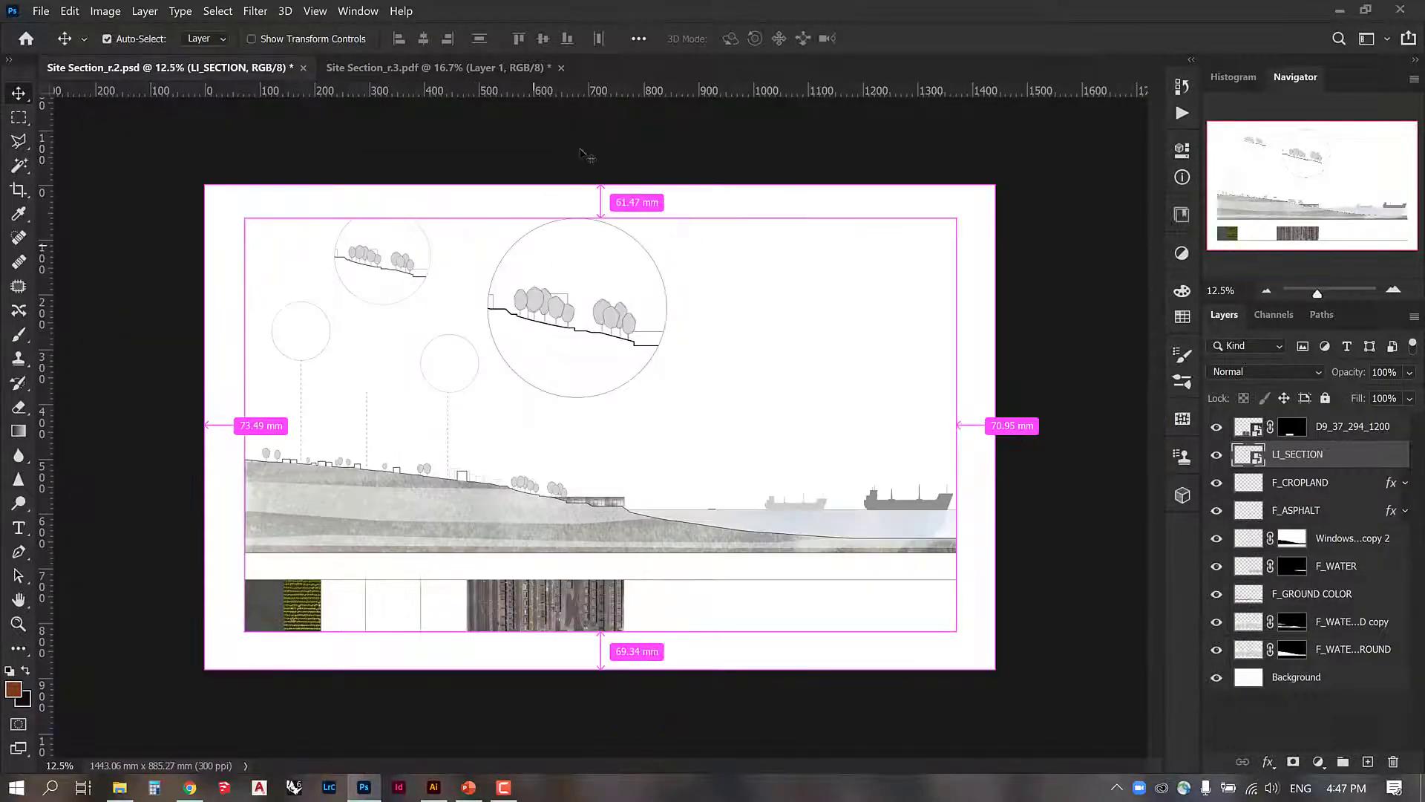